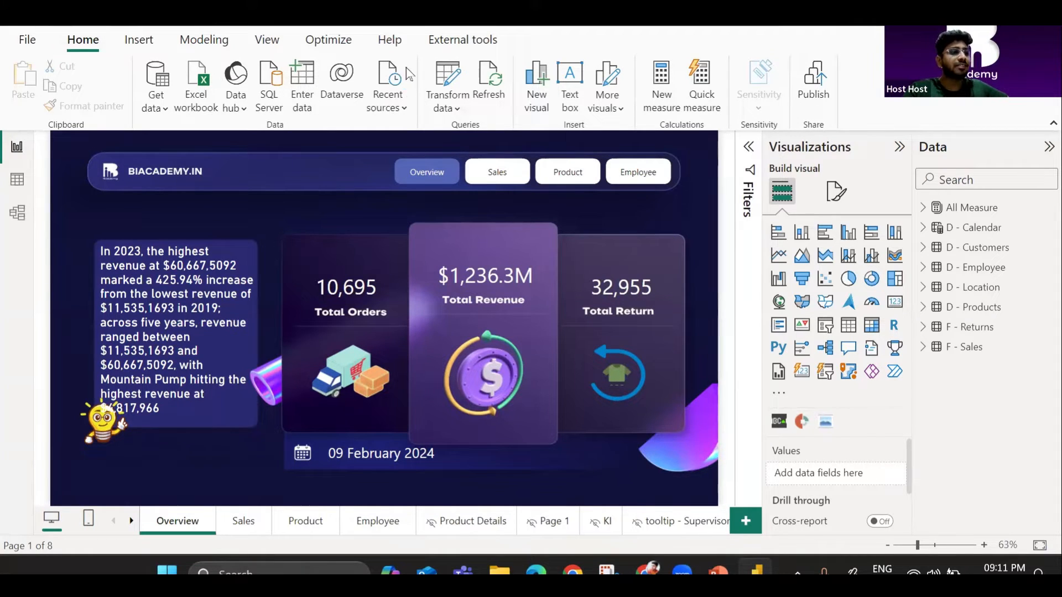
Open the Power Query Editor to view the D - Customers query and its applied steps, and close it again.
{"action": "left_click", "coordinate": [446, 75]}
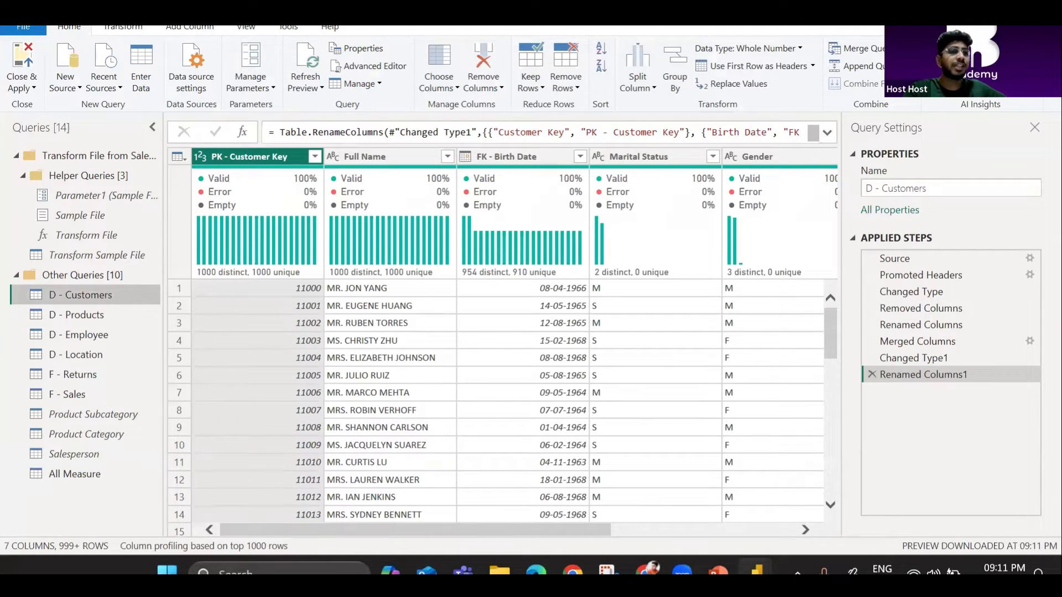
{"action": "left_click", "coordinate": [1005, 26]}
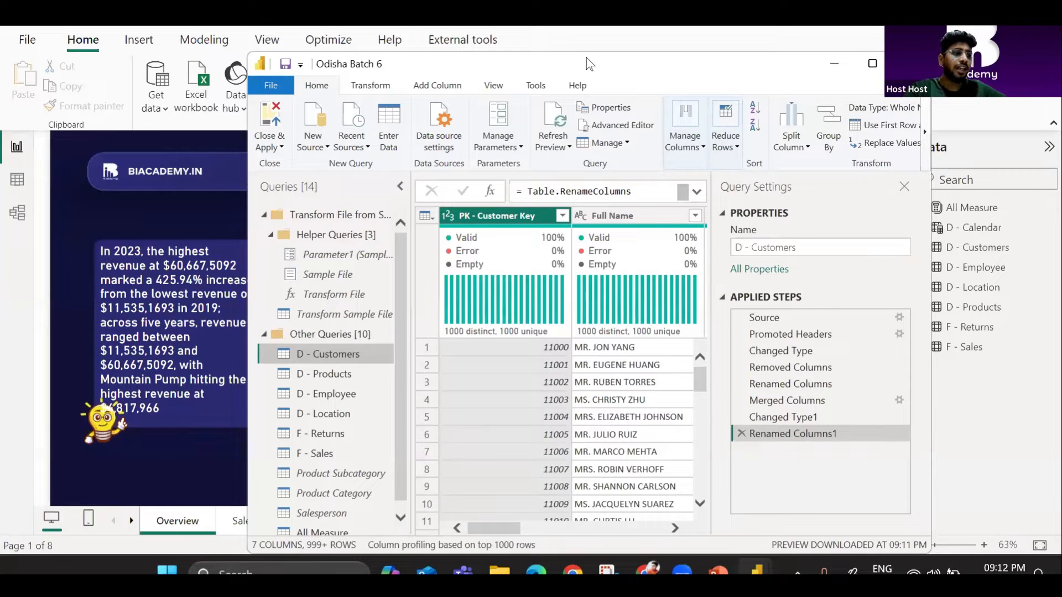
{"action": "left_click_drag", "start_coordinate": [589, 63], "coordinate": [628, 76]}
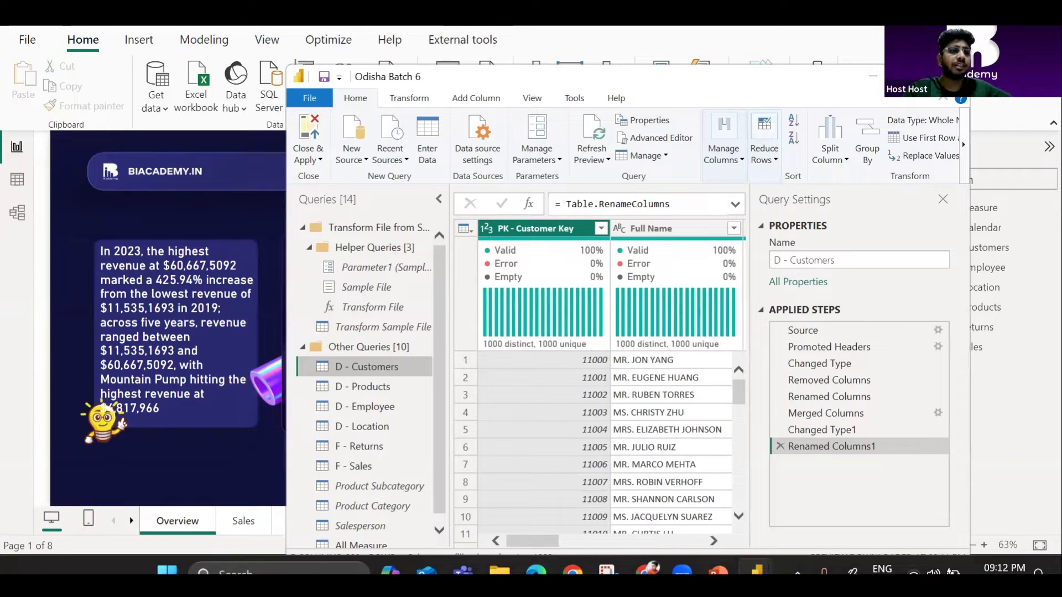
{"action": "left_click", "coordinate": [954, 77]}
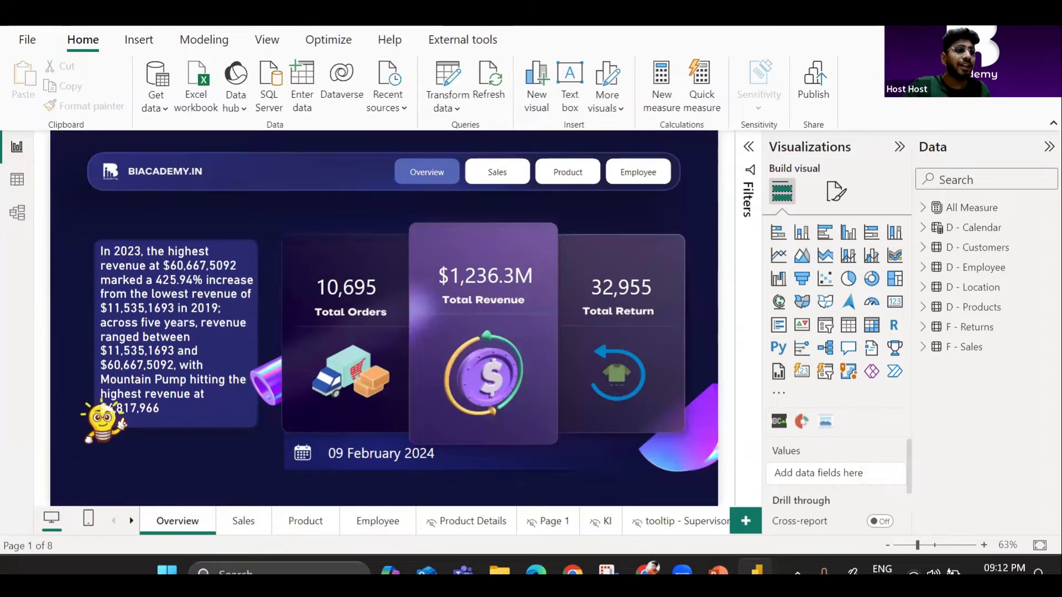
Examine the full list of available data source connectors in the Get Data dialog, and close it without connecting.
{"action": "left_click", "coordinate": [158, 78]}
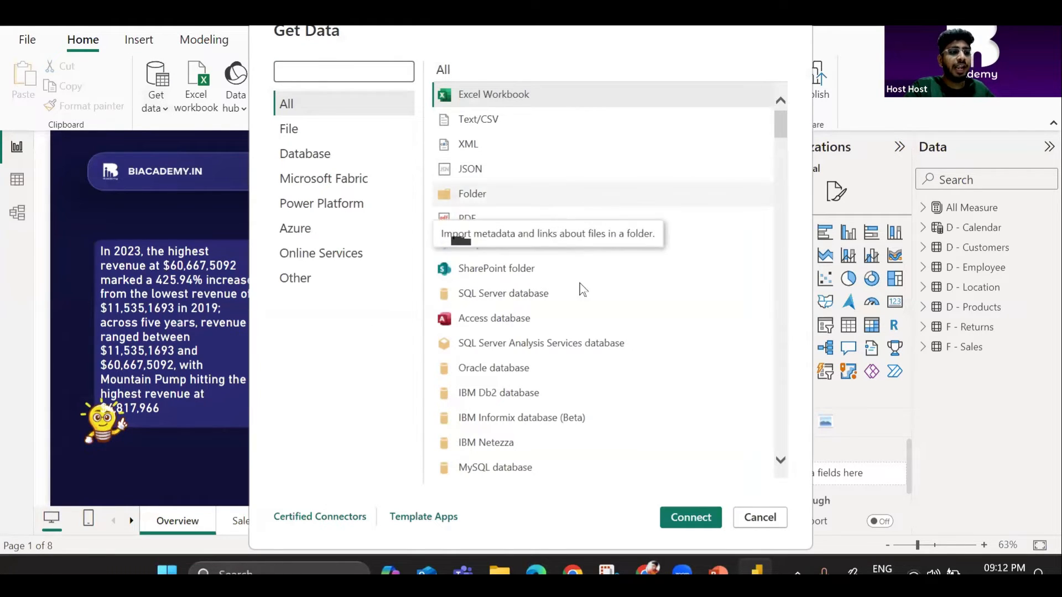
{"action": "scroll", "coordinate": [583, 299], "scroll_direction": "down", "scroll_amount": 3}
{"action": "scroll", "coordinate": [585, 300], "scroll_direction": "down", "scroll_amount": 4}
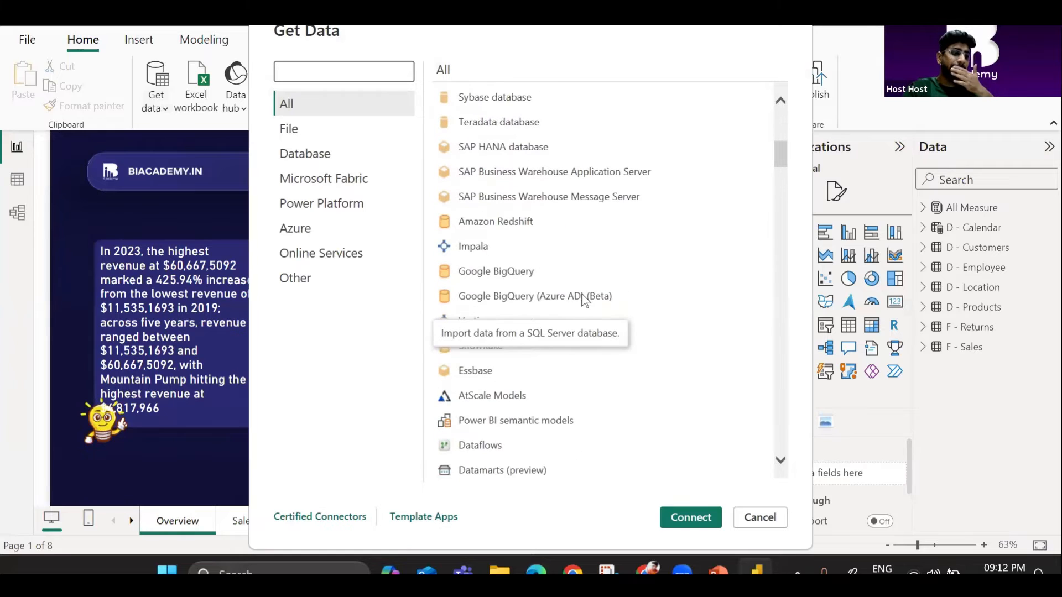
{"action": "scroll", "coordinate": [584, 301], "scroll_direction": "down", "scroll_amount": 3}
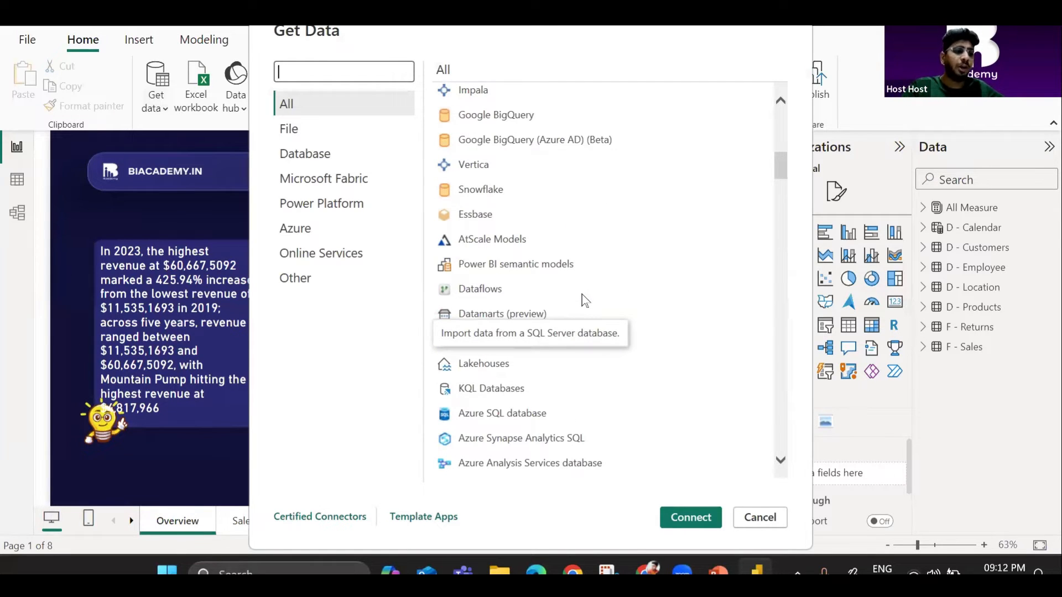
{"action": "scroll", "coordinate": [585, 300], "scroll_direction": "down", "scroll_amount": 4}
{"action": "scroll", "coordinate": [585, 301], "scroll_direction": "down", "scroll_amount": 20}
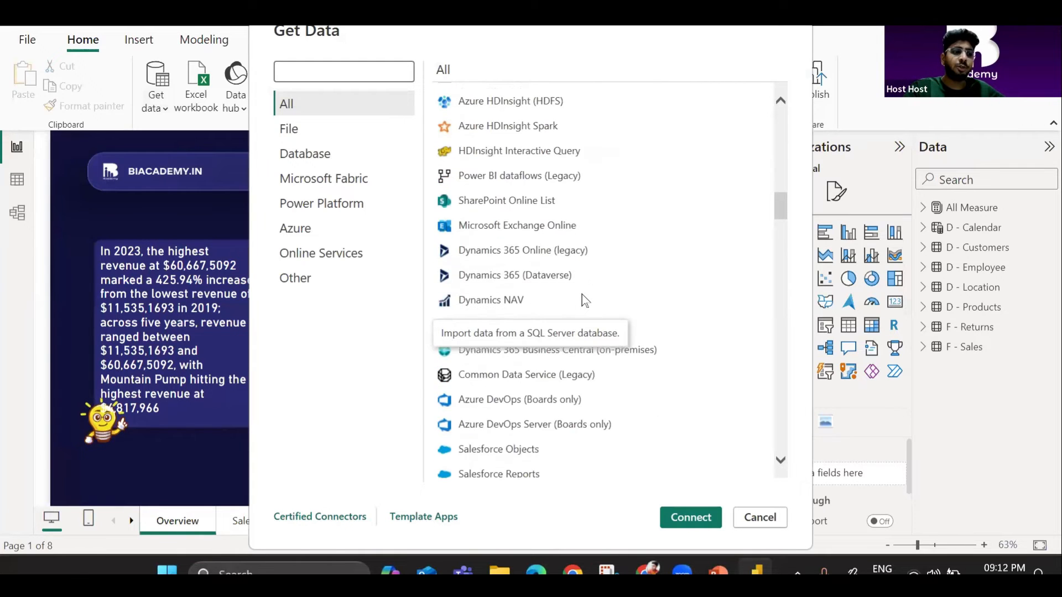
{"action": "scroll", "coordinate": [585, 300], "scroll_direction": "down", "scroll_amount": 1}
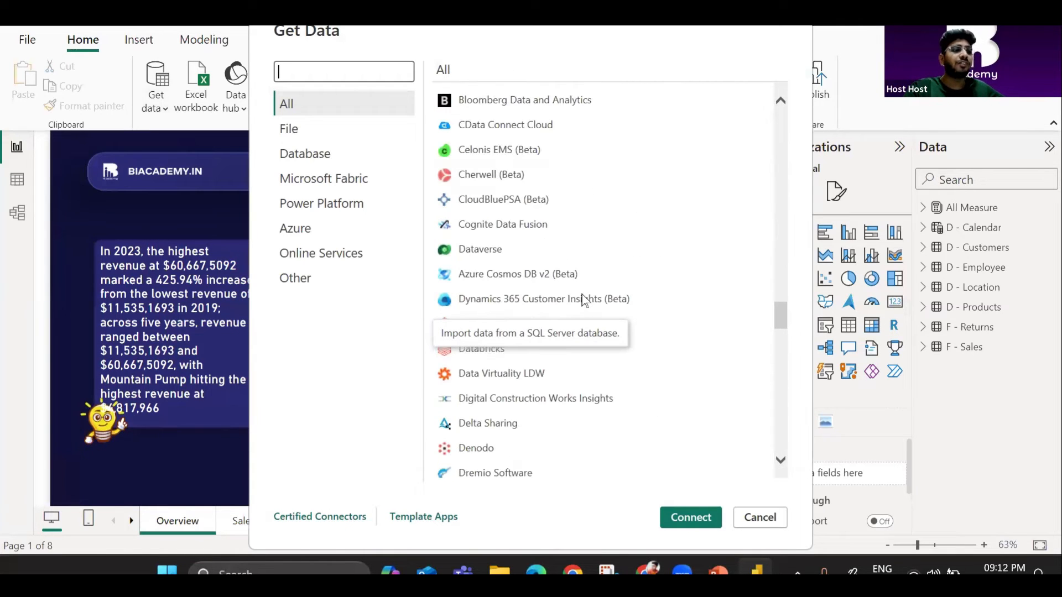
{"action": "scroll", "coordinate": [586, 301], "scroll_direction": "down", "scroll_amount": 20}
{"action": "scroll", "coordinate": [585, 300], "scroll_direction": "up", "scroll_amount": 20}
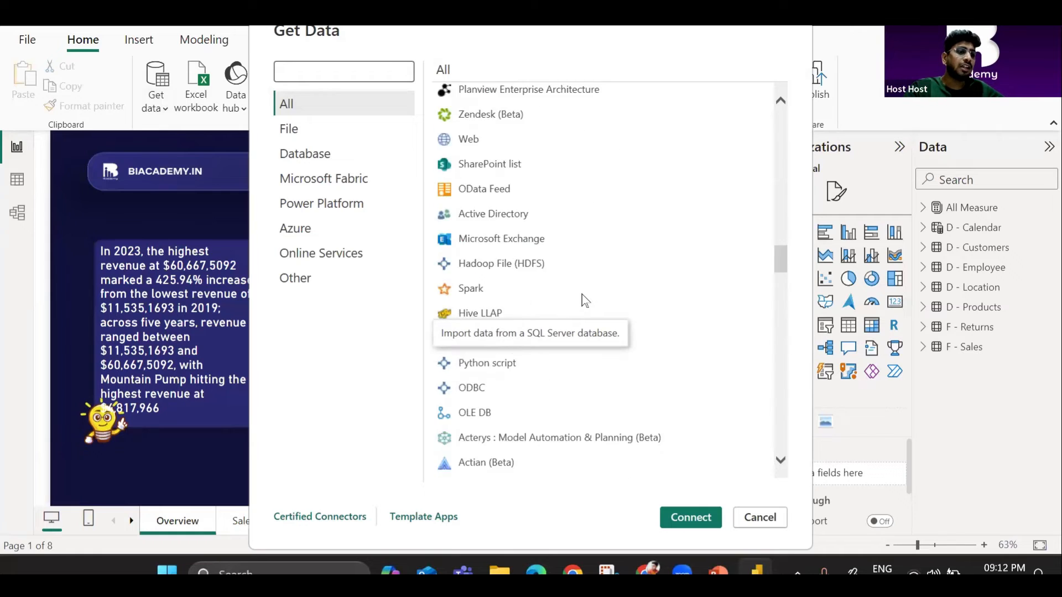
{"action": "scroll", "coordinate": [585, 301], "scroll_direction": "up", "scroll_amount": 15}
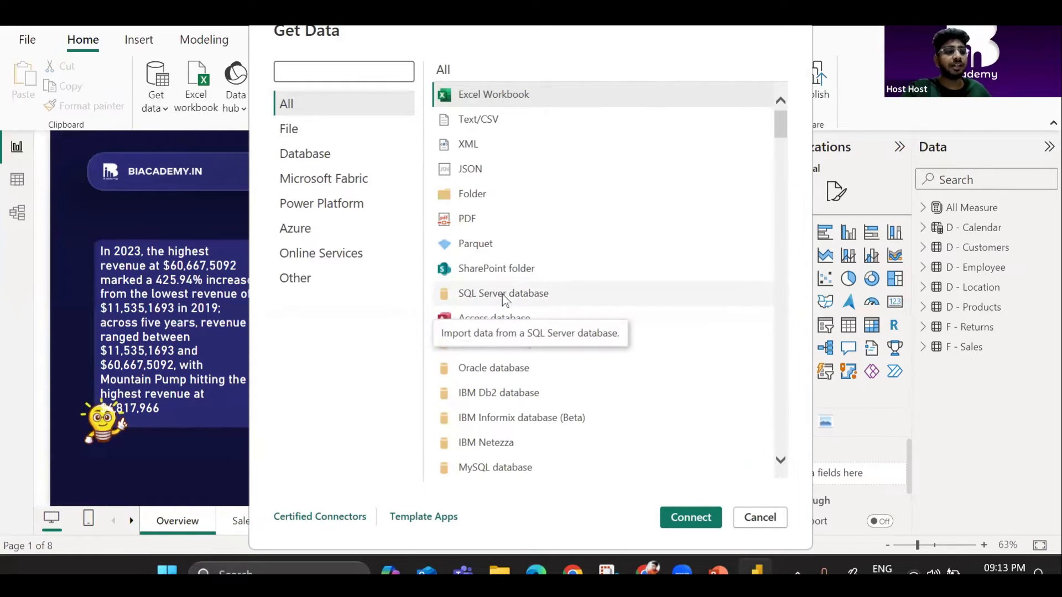
{"action": "scroll", "coordinate": [502, 295], "scroll_direction": "down", "scroll_amount": 3}
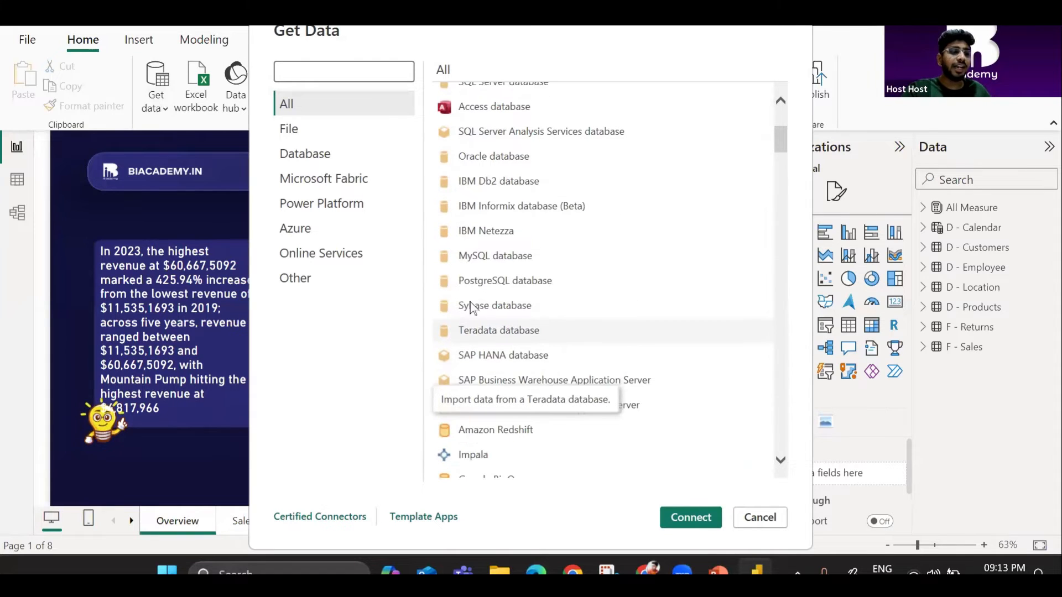
{"action": "scroll", "coordinate": [473, 309], "scroll_direction": "down", "scroll_amount": 1}
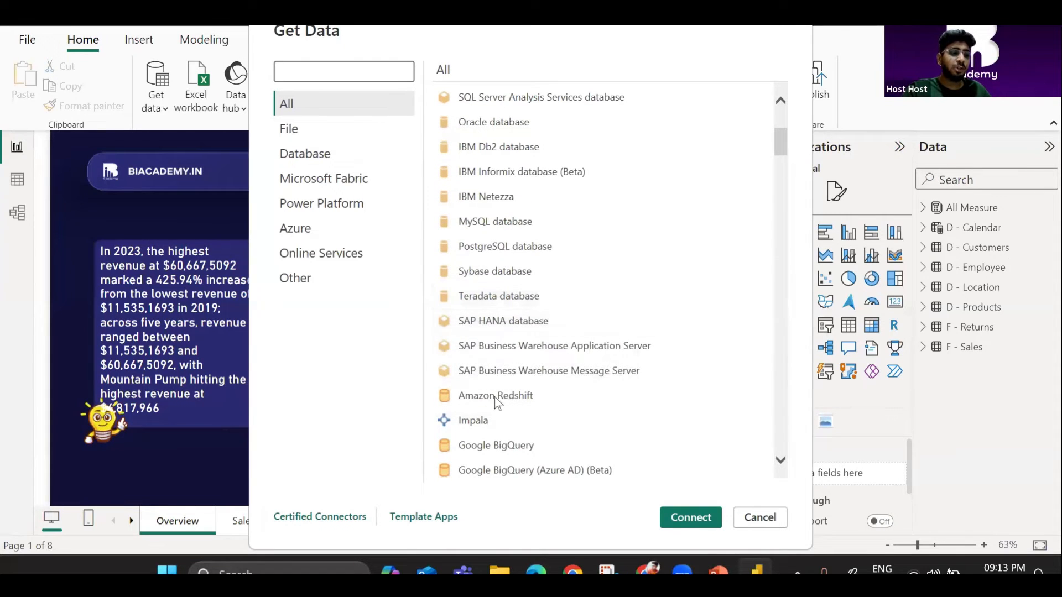
{"action": "scroll", "coordinate": [495, 399], "scroll_direction": "down", "scroll_amount": 5}
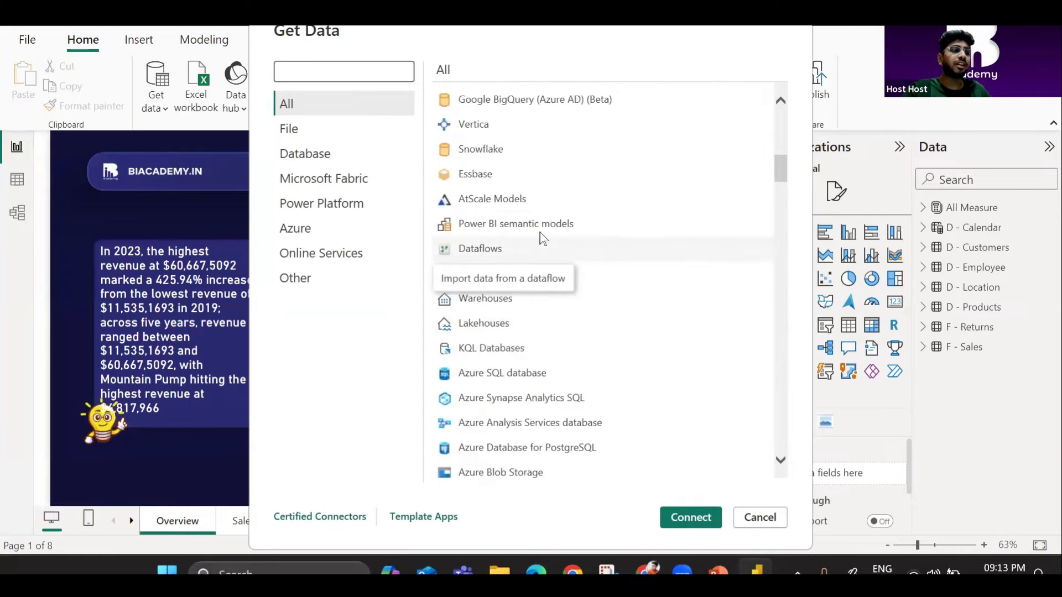
{"action": "scroll", "coordinate": [543, 239], "scroll_direction": "up", "scroll_amount": 9}
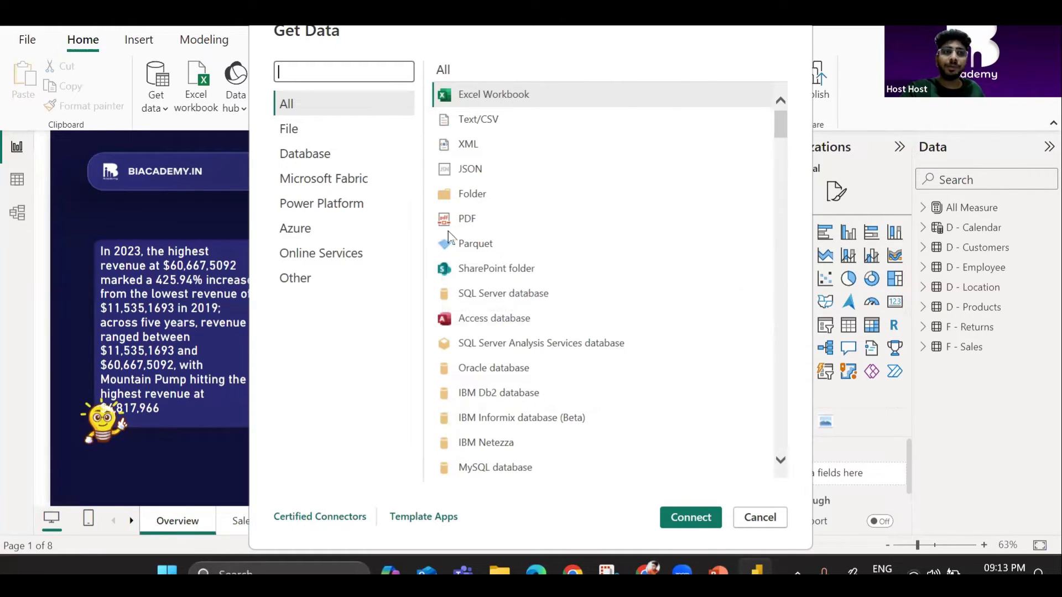
{"action": "left_click", "coordinate": [799, 19]}
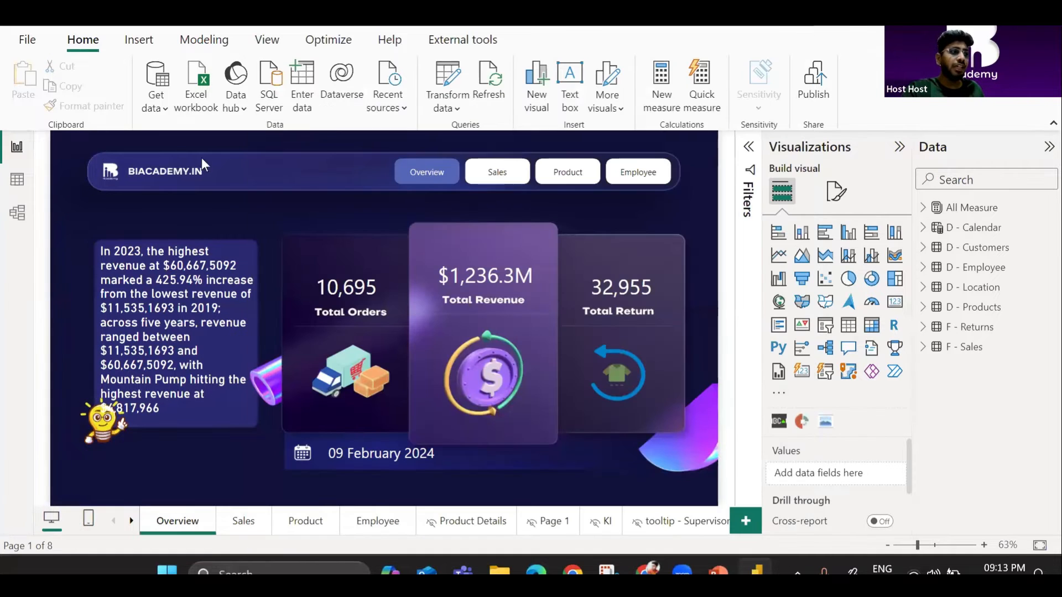
Show the data model with the Properties pane collapsed and examine the relationships between the dimension and fact tables.
{"action": "left_click", "coordinate": [16, 214]}
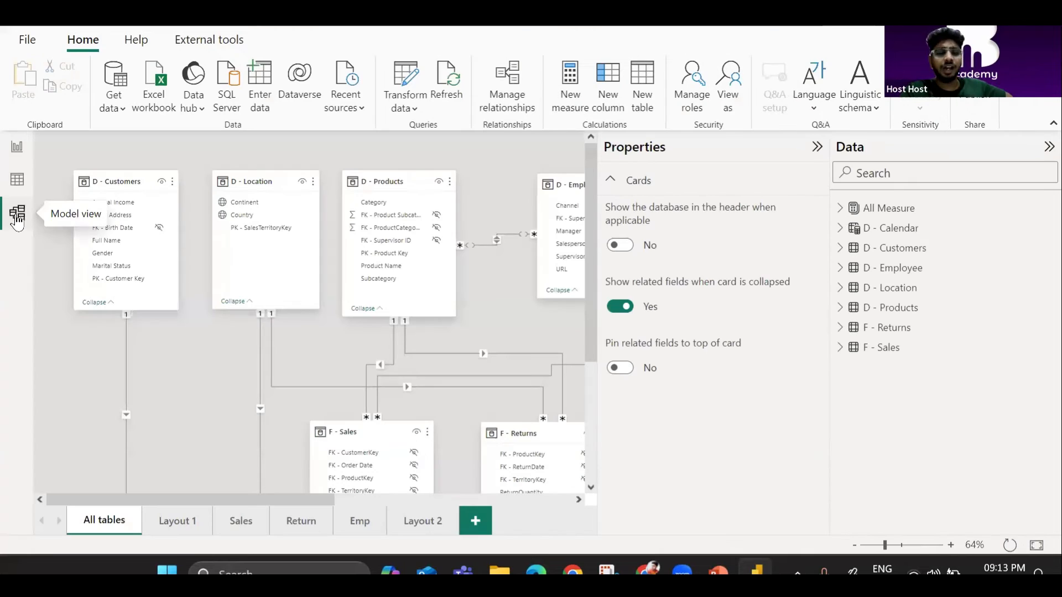
{"action": "left_click", "coordinate": [817, 147]}
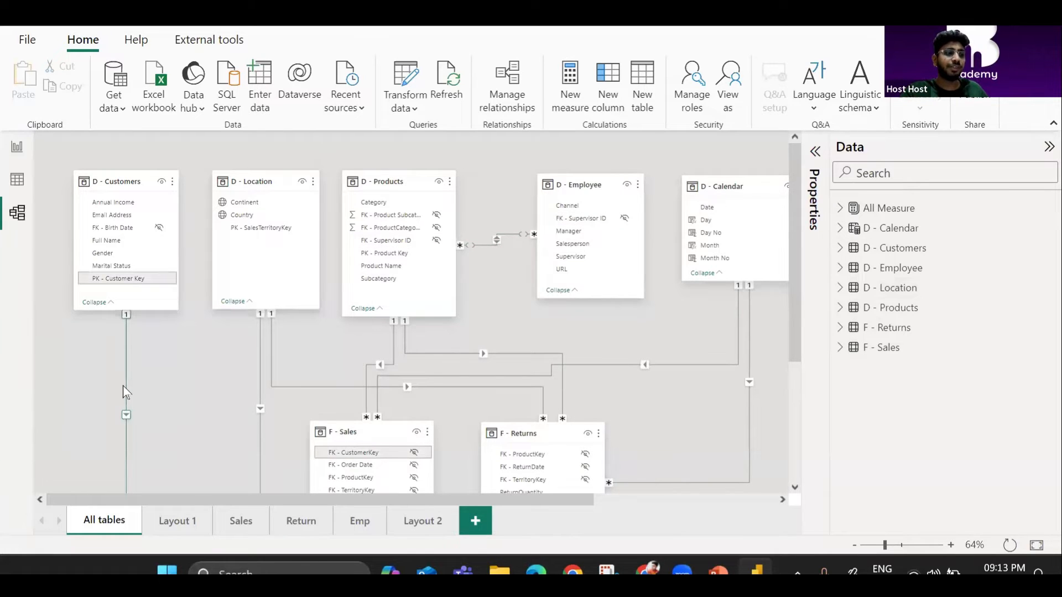
{"action": "scroll", "coordinate": [483, 357], "scroll_direction": "down", "scroll_amount": 1}
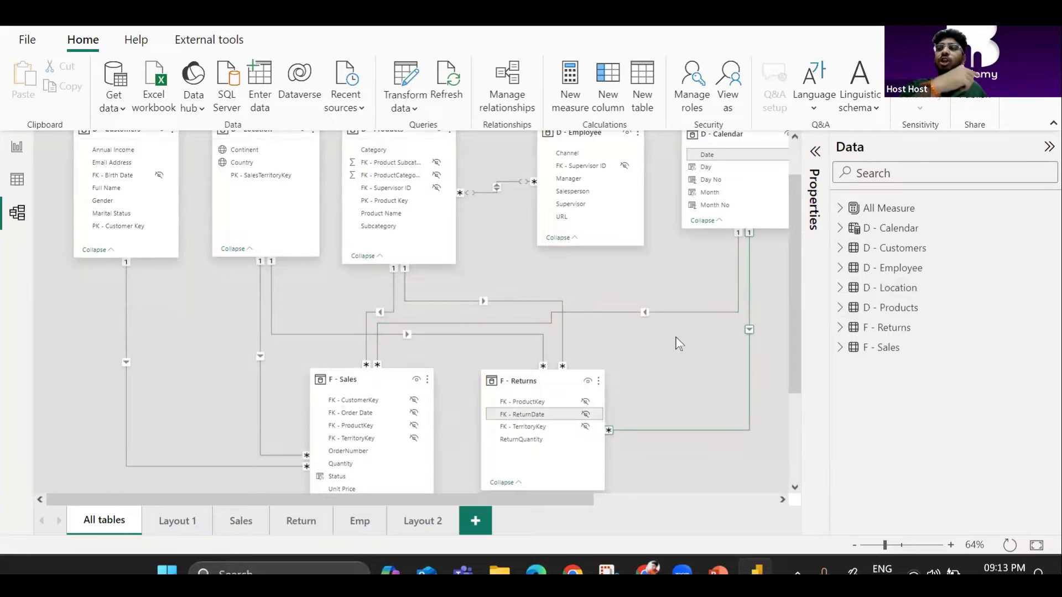
{"action": "scroll", "coordinate": [678, 343], "scroll_direction": "up", "scroll_amount": 1}
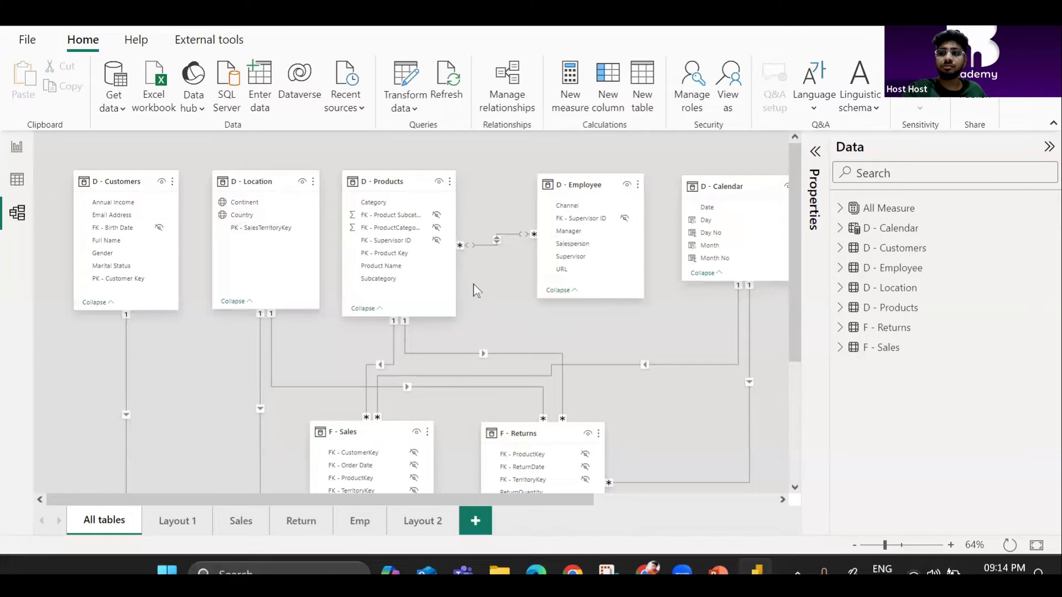
Return to the report's Sales page and view the Total Revenue by Country map in focus mode, and go back to the page.
{"action": "left_click", "coordinate": [17, 147]}
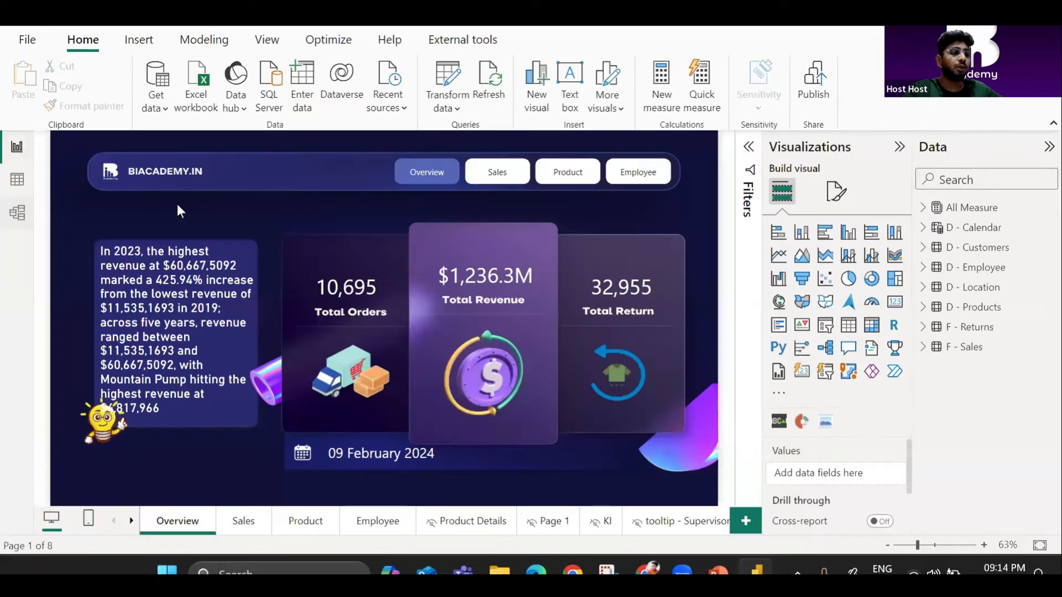
{"action": "left_click", "coordinate": [240, 522]}
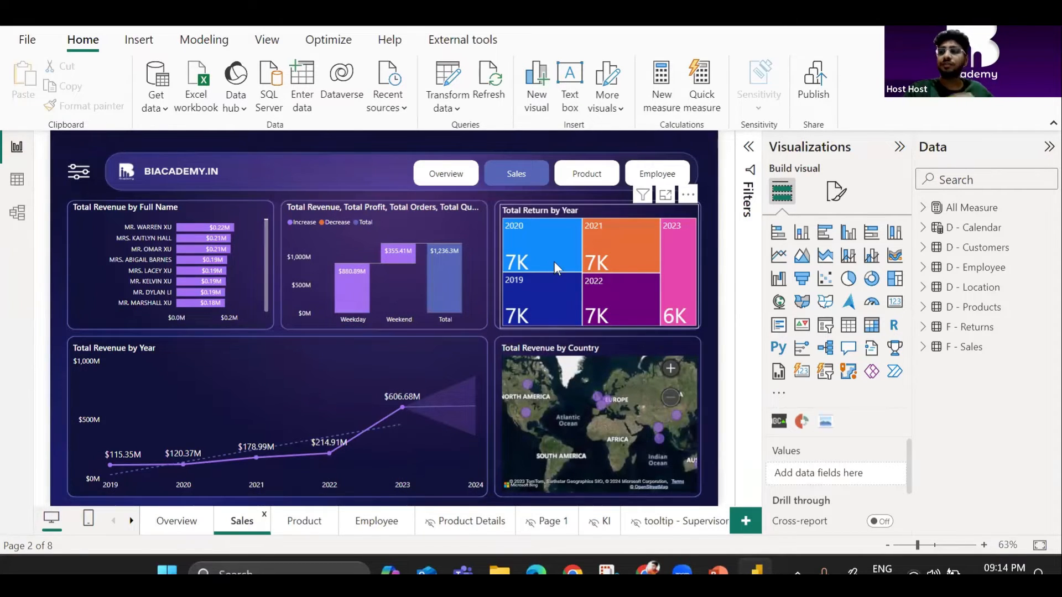
{"action": "mouse_move", "coordinate": [555, 267]}
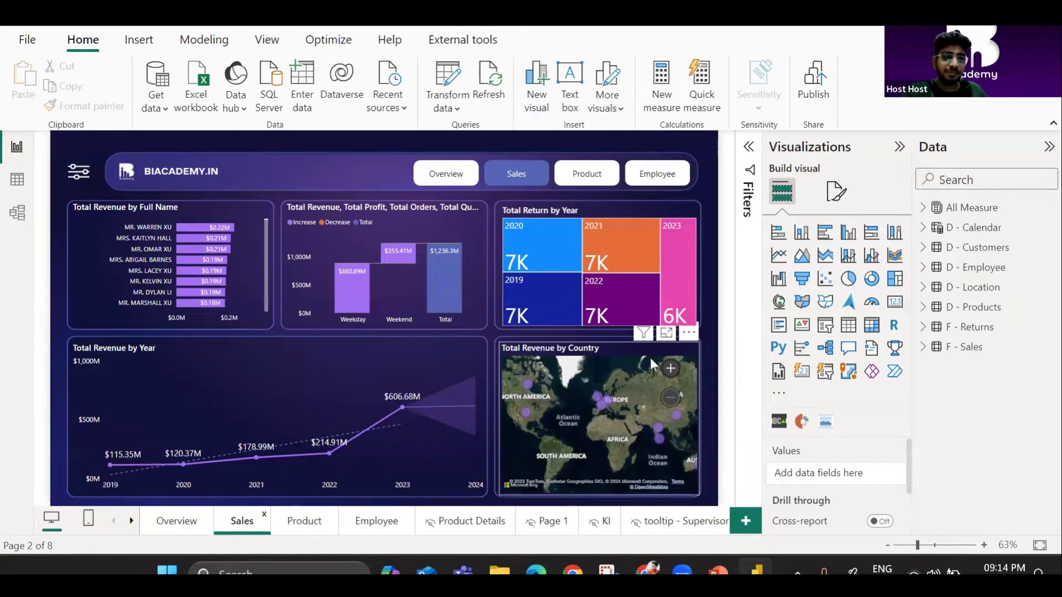
{"action": "left_click", "coordinate": [666, 334]}
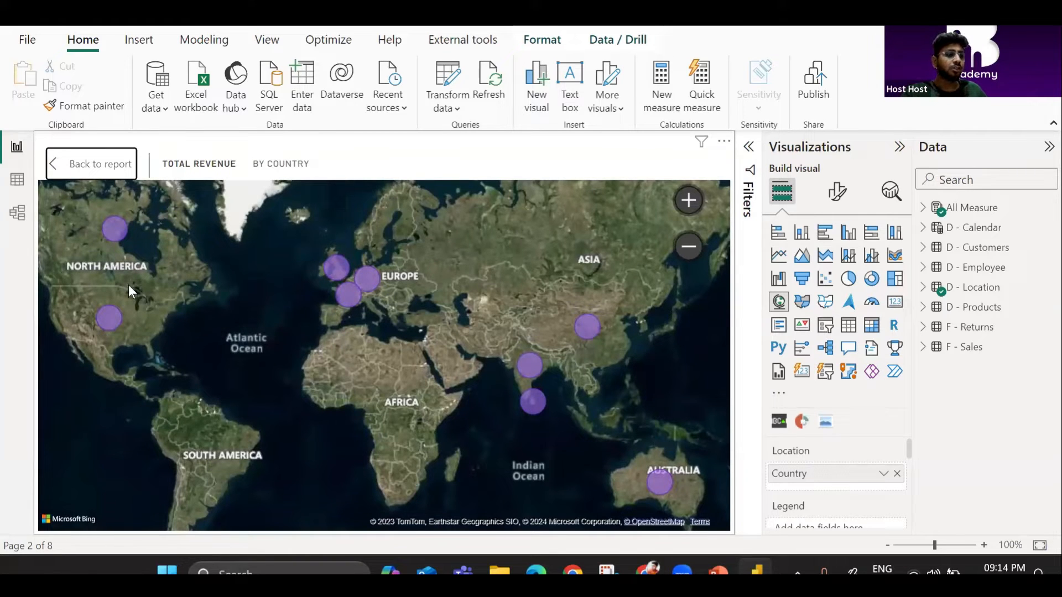
{"action": "left_click", "coordinate": [89, 169]}
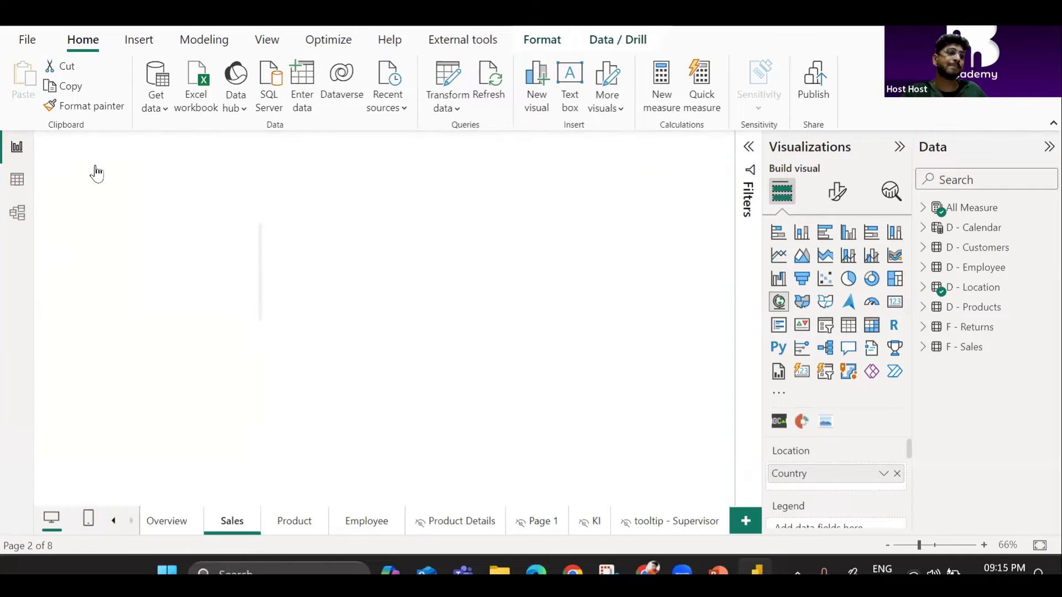
{"action": "mouse_move", "coordinate": [610, 286]}
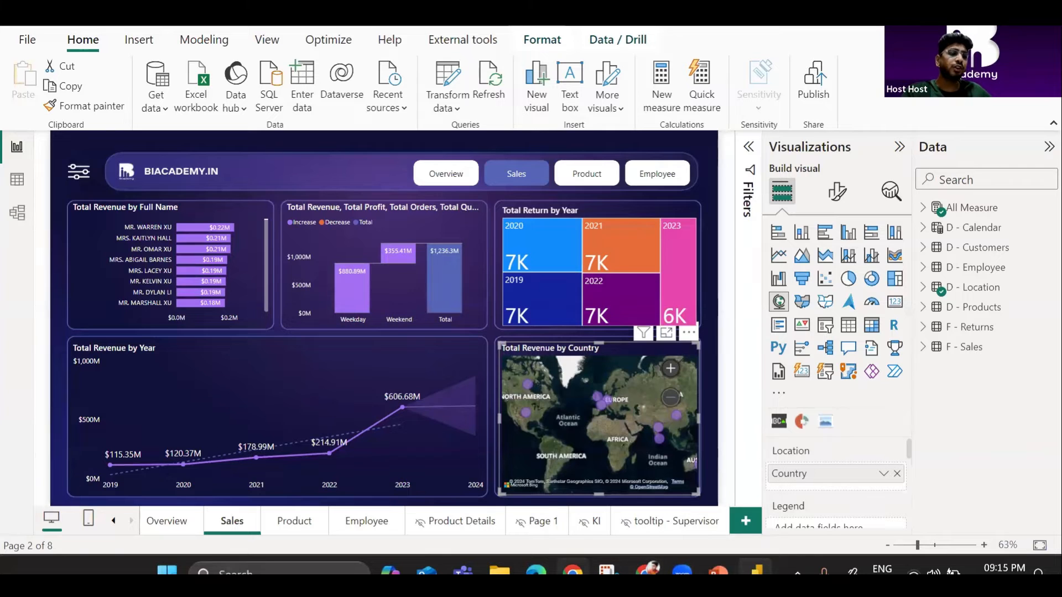
Switch to Chrome with one of the saved profiles and open the Power BI service in a maximized window.
{"action": "left_click", "coordinate": [572, 570]}
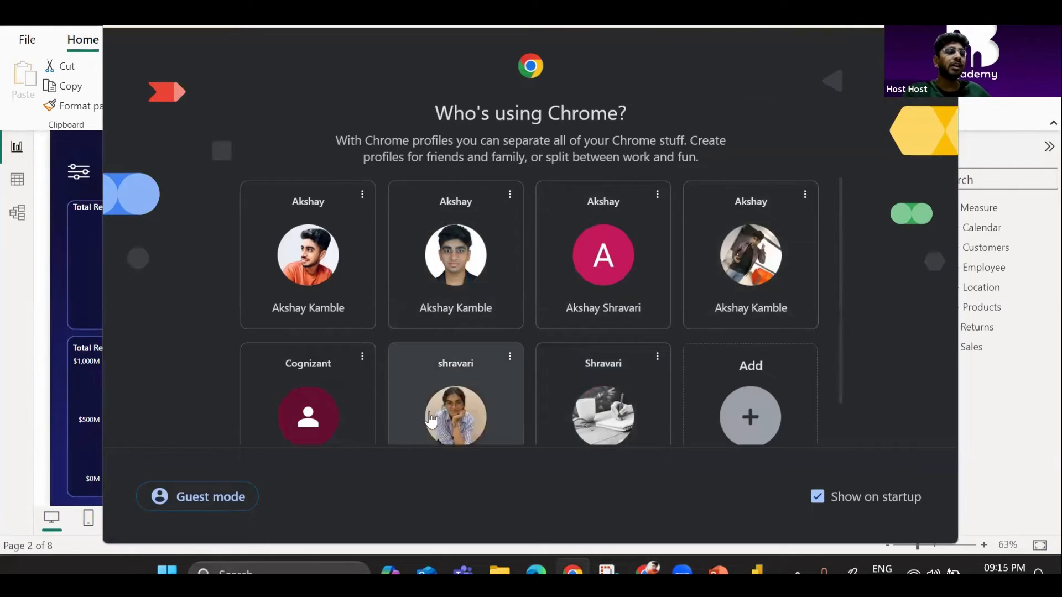
{"action": "left_click", "coordinate": [438, 416]}
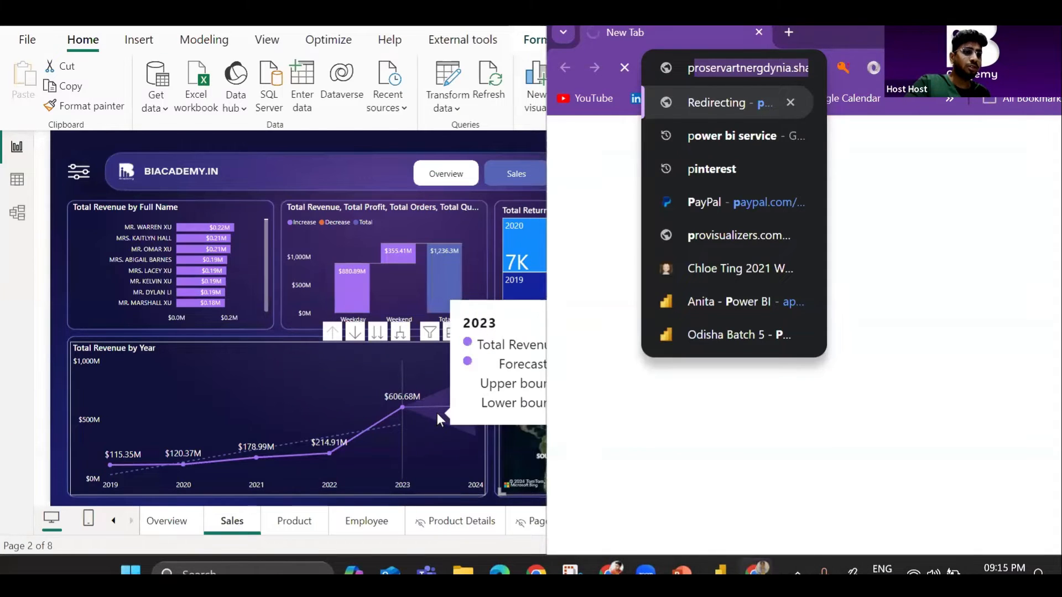
{"action": "type", "text": "powe"}
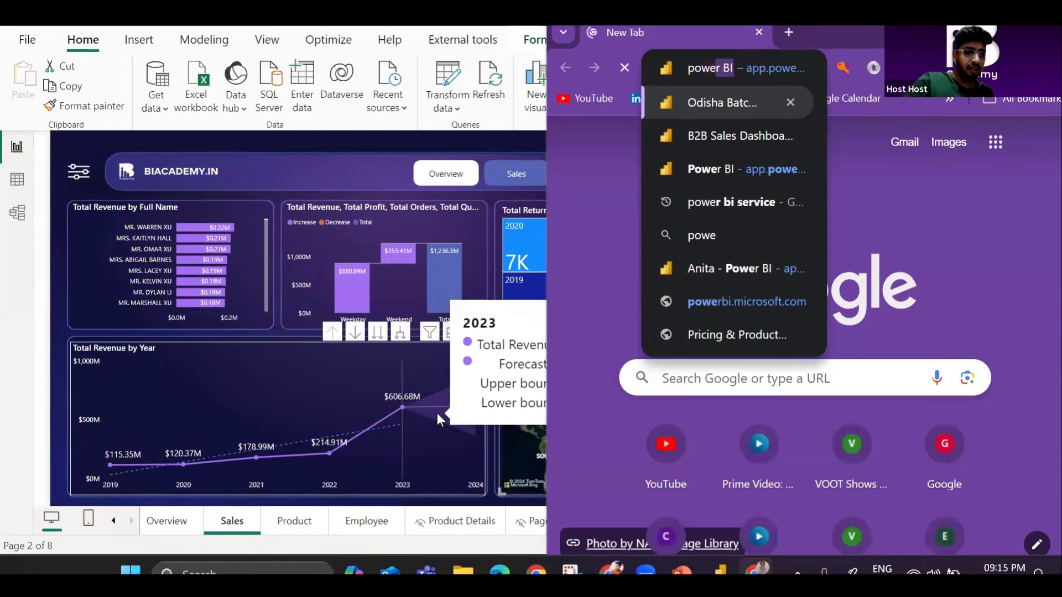
{"action": "key", "text": "Return"}
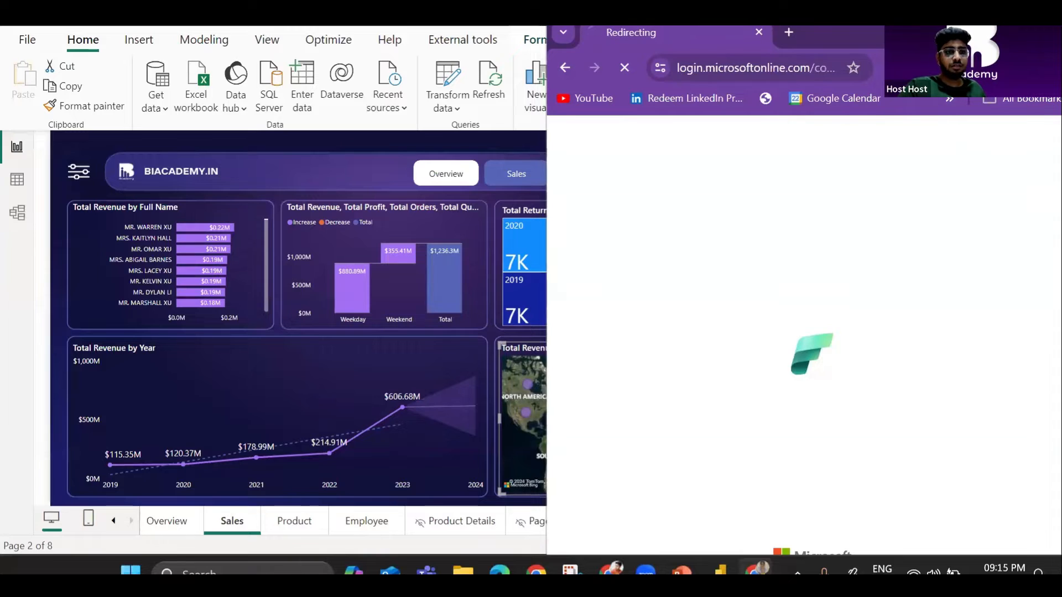
{"action": "left_click", "coordinate": [1008, 34]}
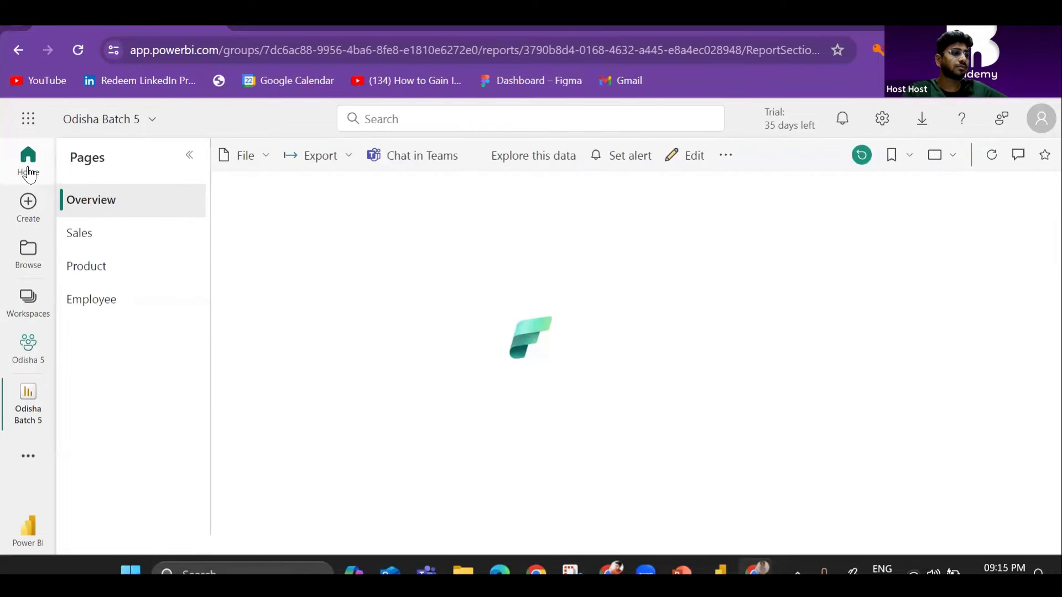
Go to the Power BI service home page and look through the recently opened reports, workspaces and semantic models.
{"action": "left_click", "coordinate": [28, 173]}
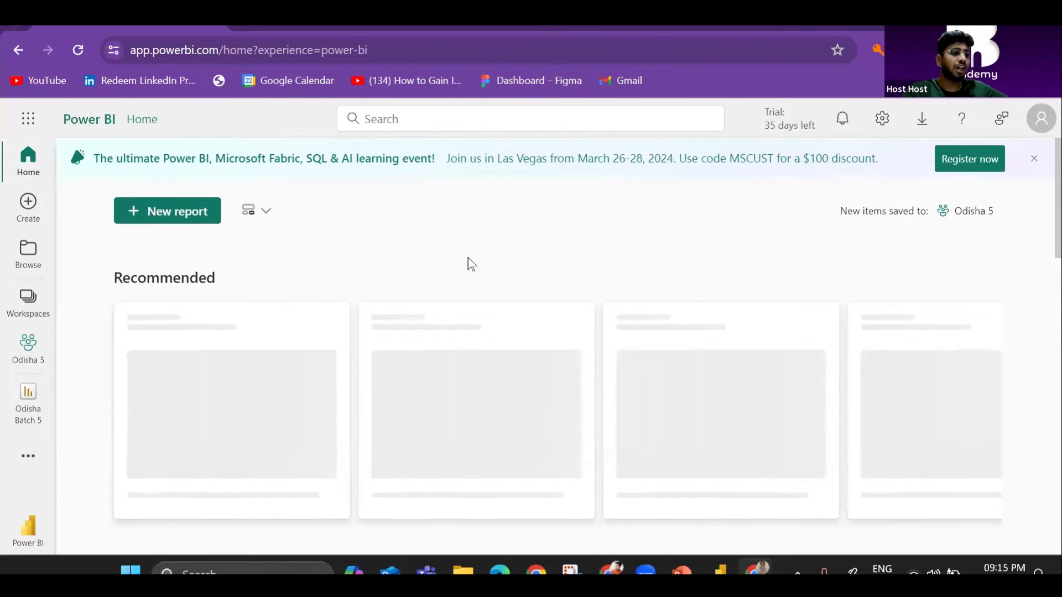
{"action": "scroll", "coordinate": [469, 263], "scroll_direction": "down", "scroll_amount": 3}
{"action": "scroll", "coordinate": [469, 263], "scroll_direction": "down", "scroll_amount": 3}
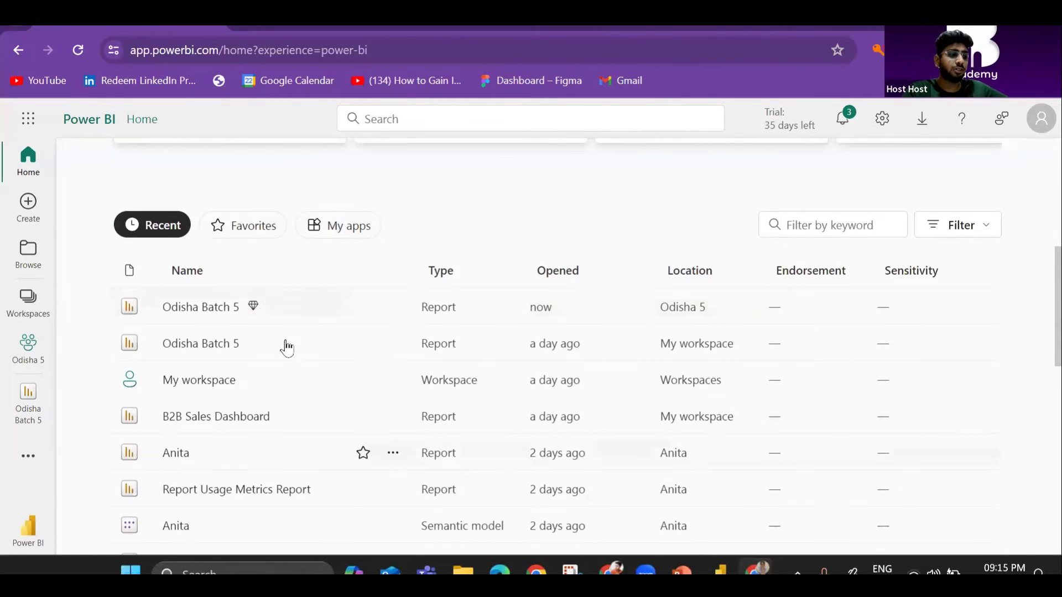
{"action": "scroll", "coordinate": [276, 461], "scroll_direction": "down", "scroll_amount": 10}
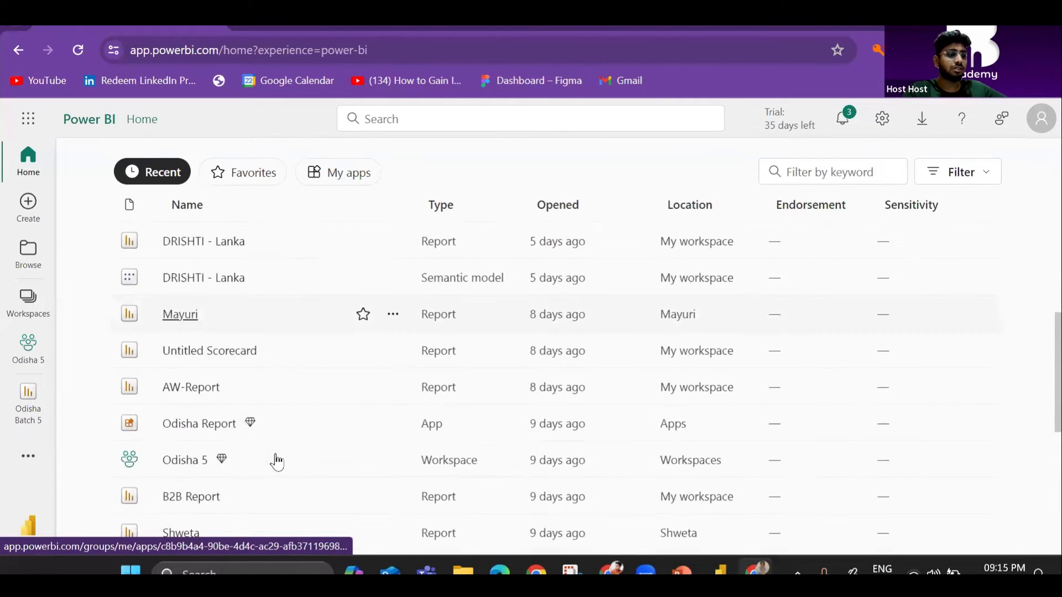
{"action": "scroll", "coordinate": [277, 461], "scroll_direction": "up", "scroll_amount": 15}
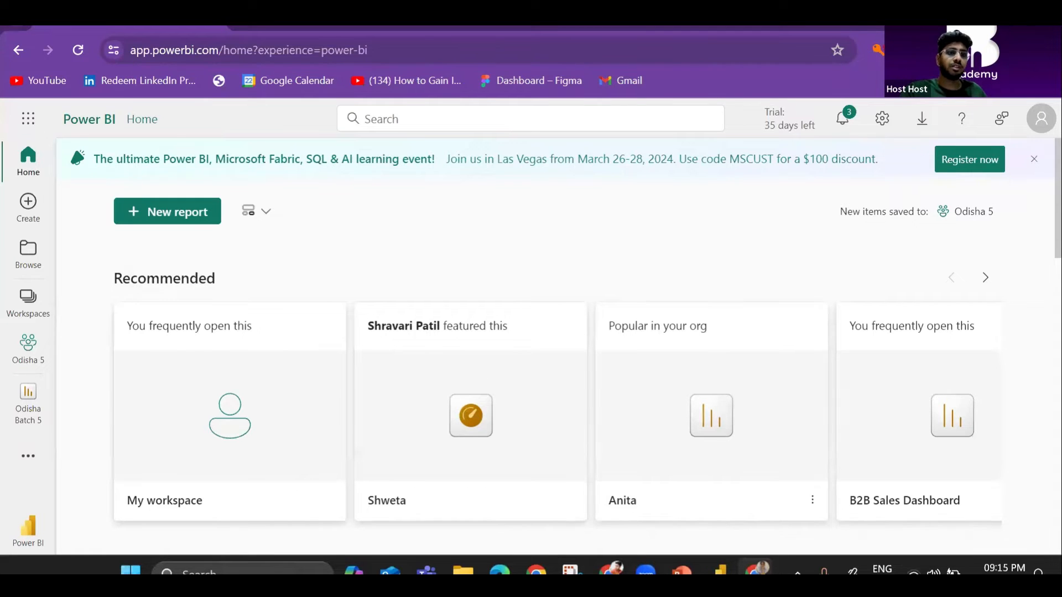
Return from the browser to Power BI Desktop and add a new report page with an enlarged Q&A visual.
{"action": "key", "text": "alt+F4"}
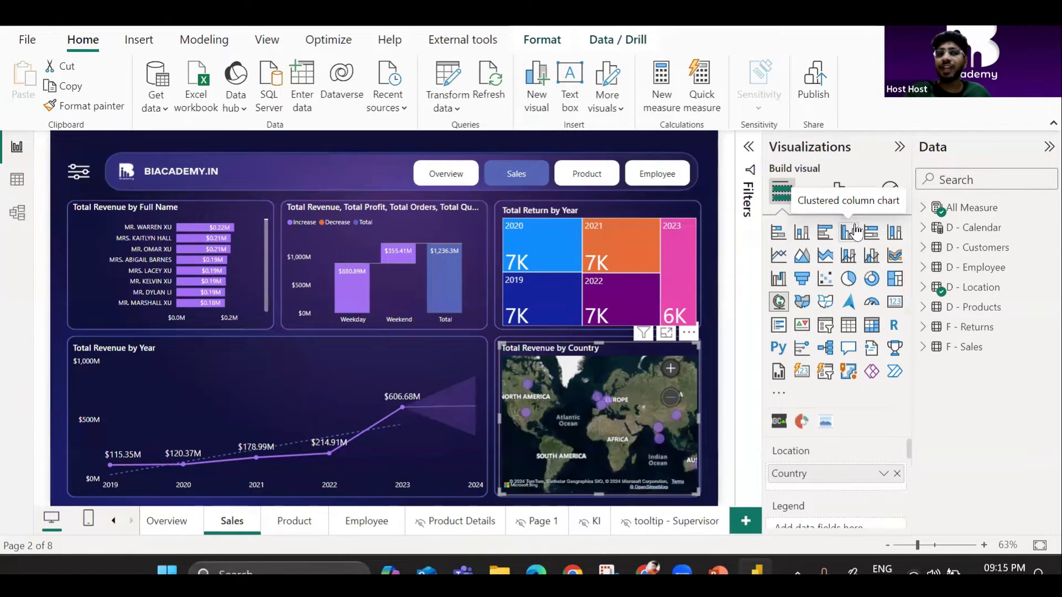
{"action": "left_click", "coordinate": [751, 520]}
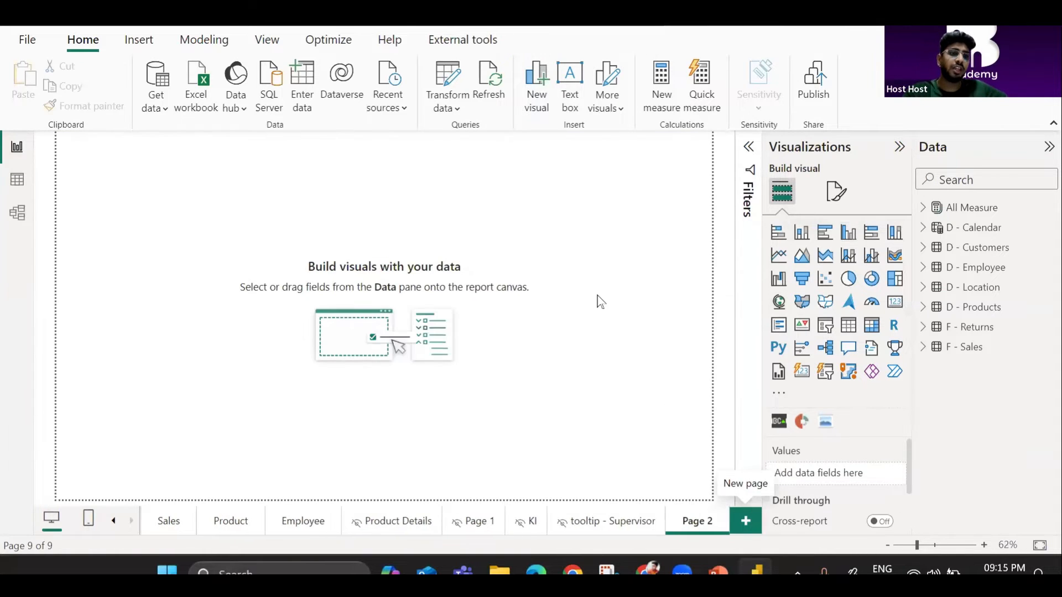
{"action": "double_click", "coordinate": [541, 195]}
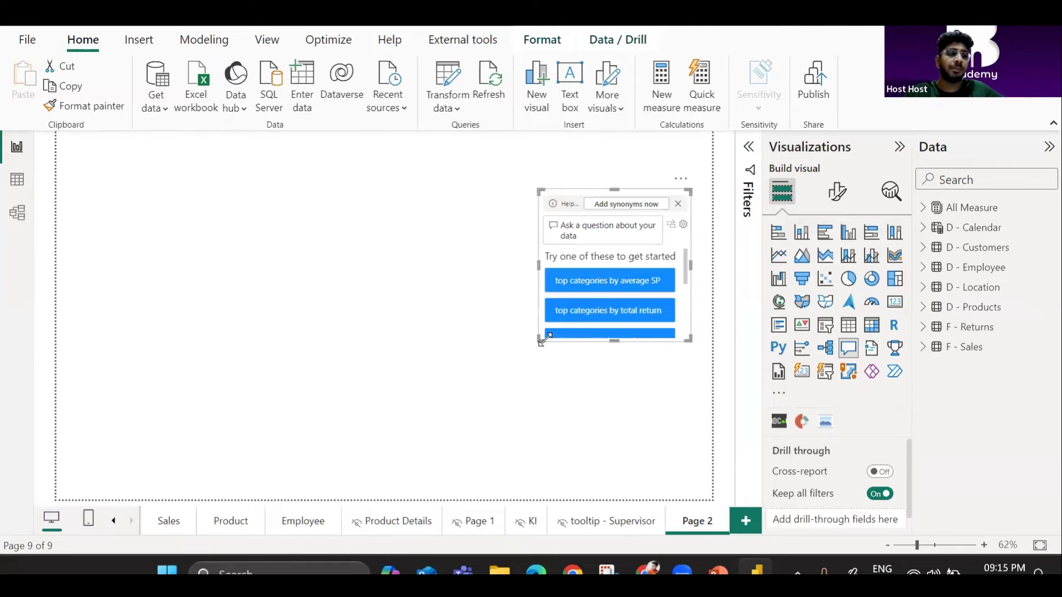
{"action": "left_click_drag", "start_coordinate": [537, 340], "coordinate": [310, 462]}
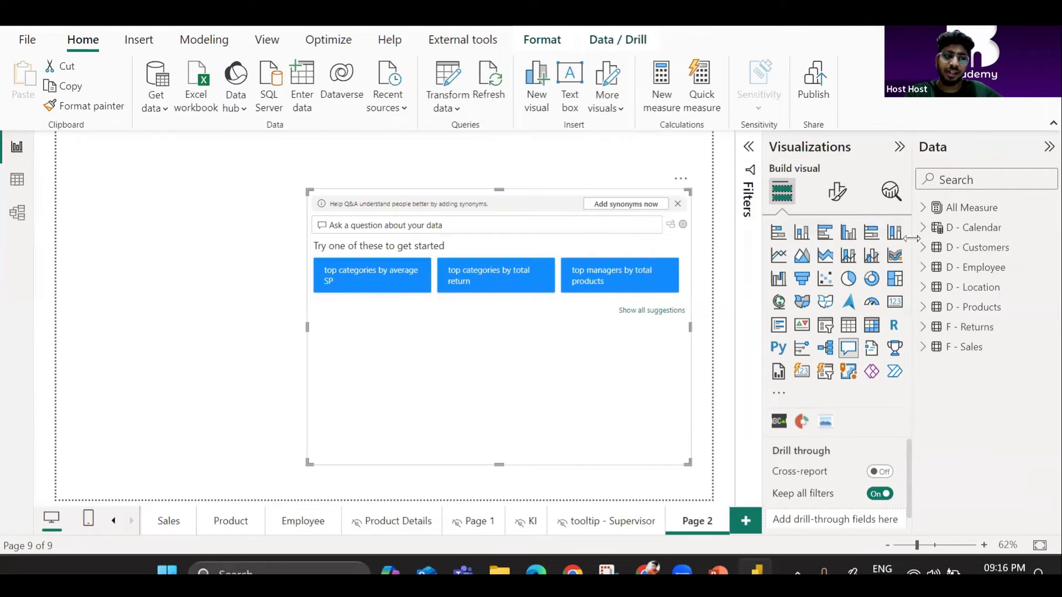
Expand all suggested questions in the Q&A visual and ask it for "total customers".
{"action": "left_click", "coordinate": [657, 311]}
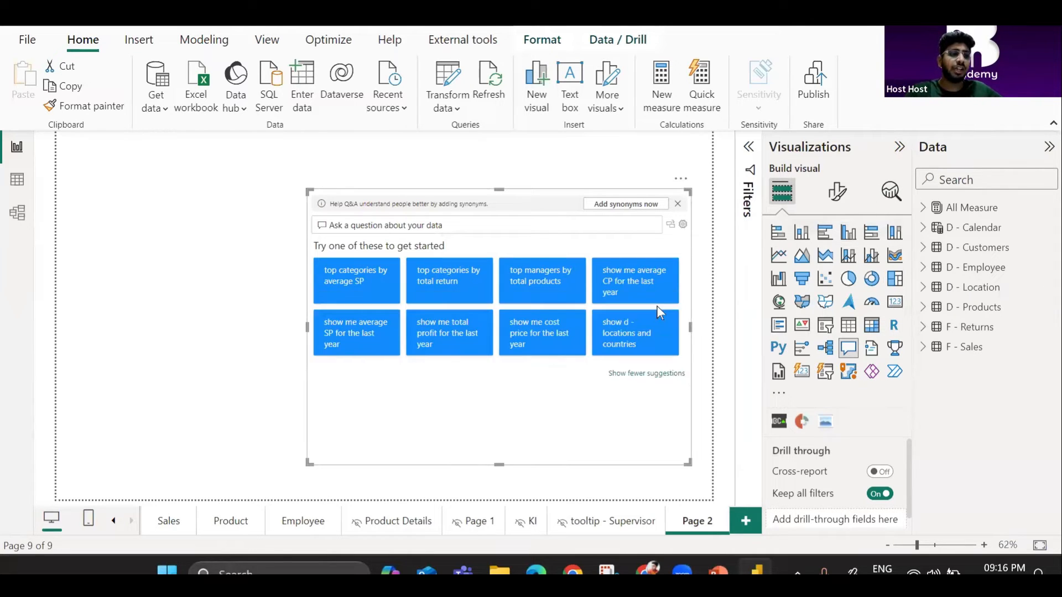
{"action": "left_click", "coordinate": [452, 225]}
{"action": "type", "text": "to"}
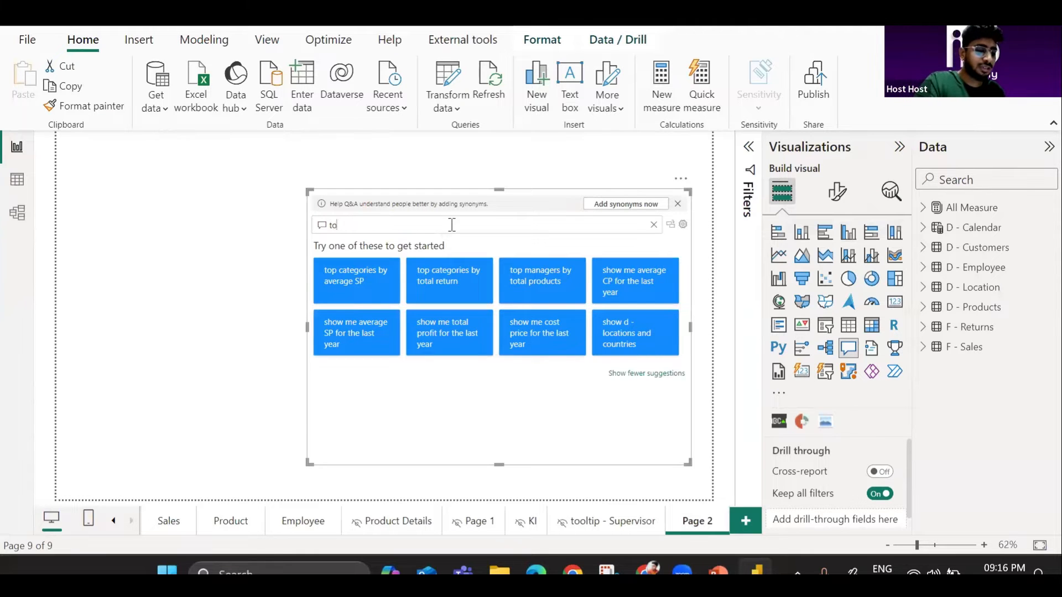
{"action": "type", "text": "tal cust"}
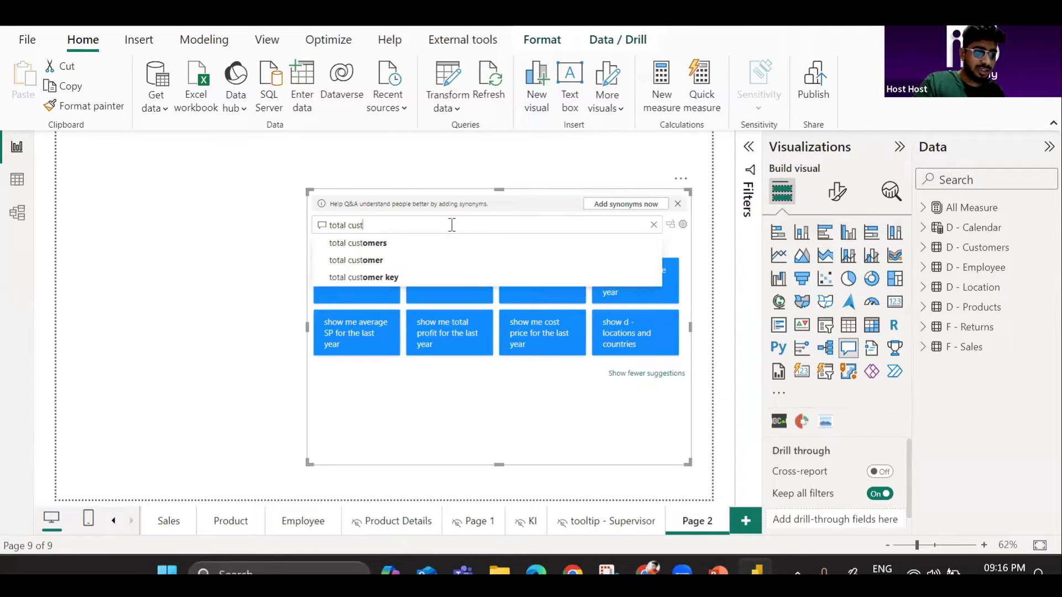
{"action": "type", "text": "omers"}
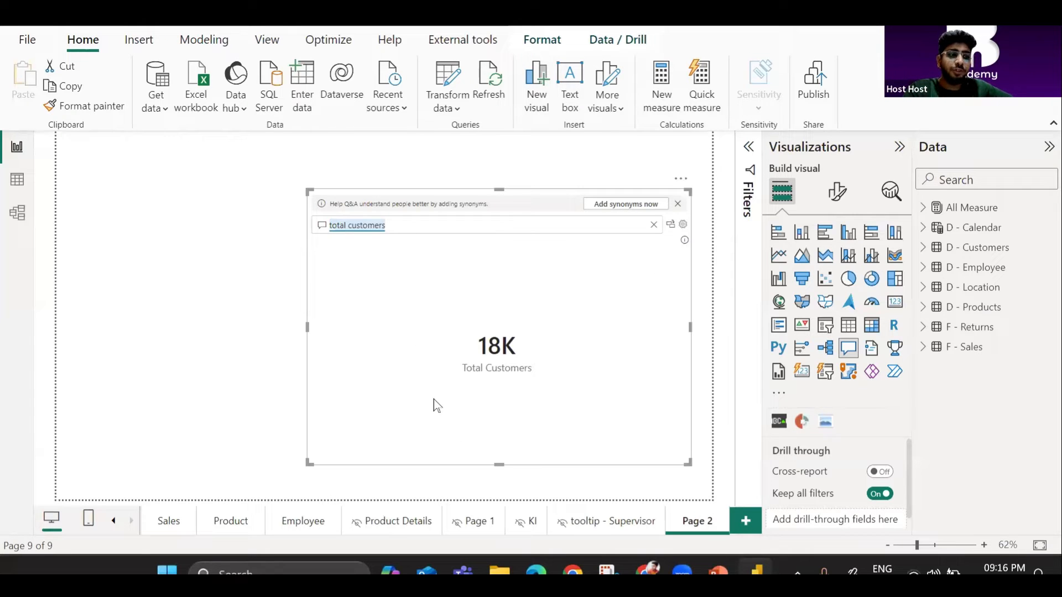
Convert the Q&A result into a standard card visual, shrink it, and move it to the upper-left area of the page.
{"action": "left_click", "coordinate": [672, 226]}
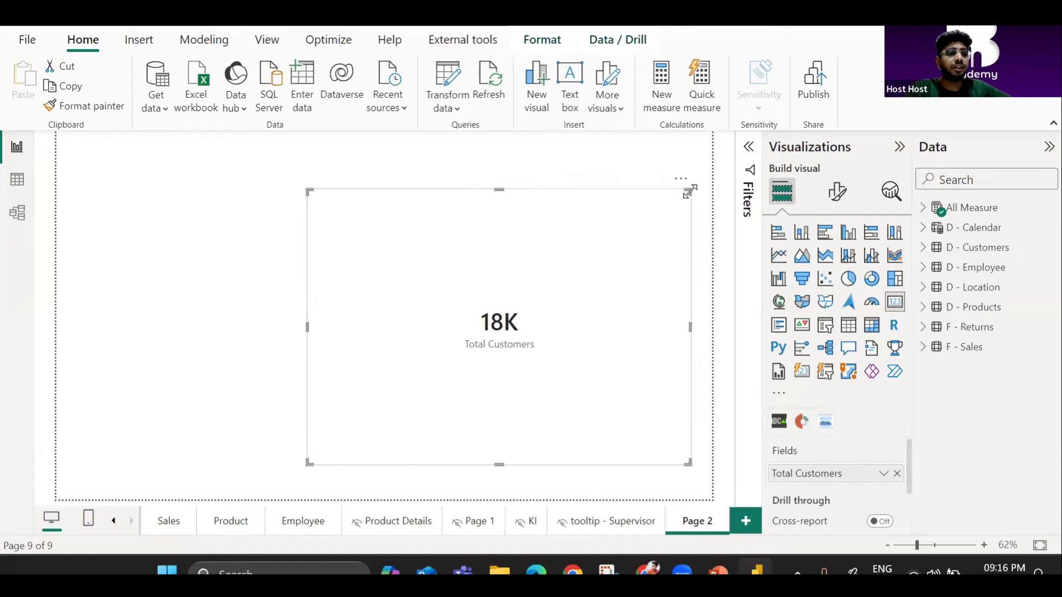
{"action": "left_click_drag", "start_coordinate": [689, 191], "coordinate": [446, 384]}
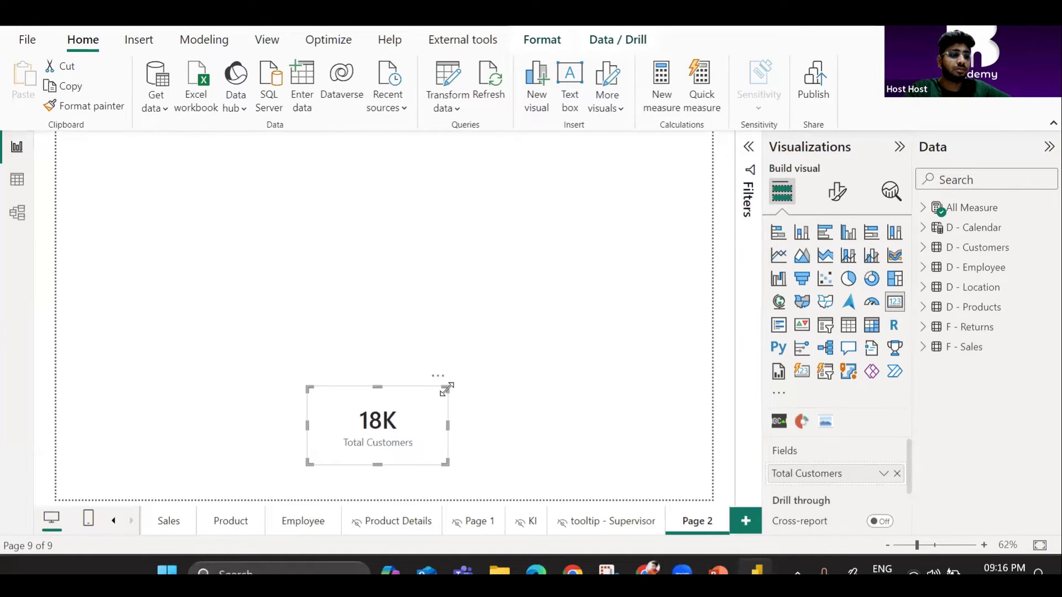
{"action": "left_click_drag", "start_coordinate": [400, 430], "coordinate": [275, 221]}
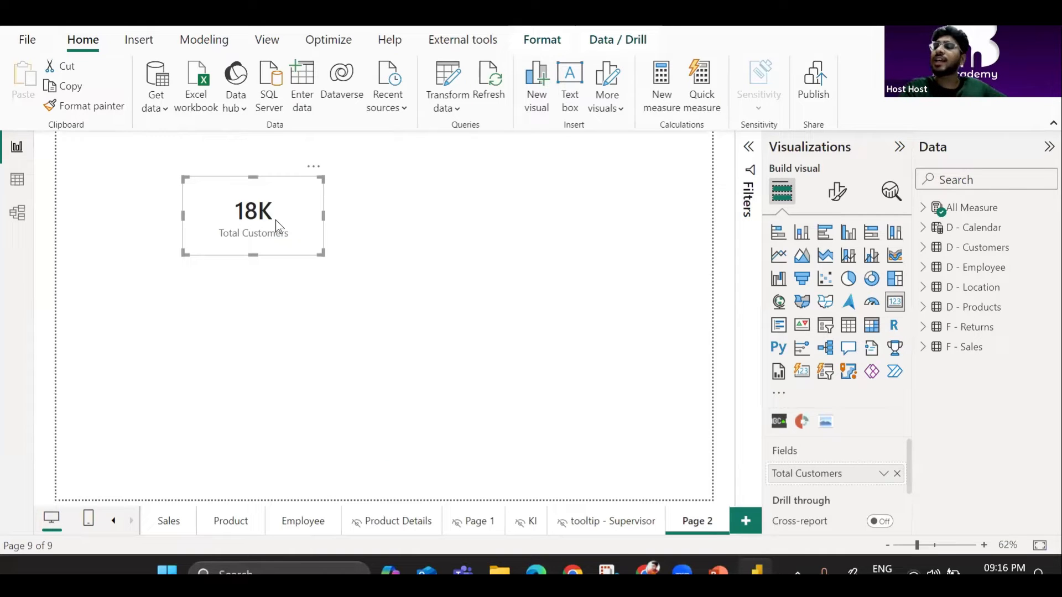
{"action": "left_click", "coordinate": [396, 294]}
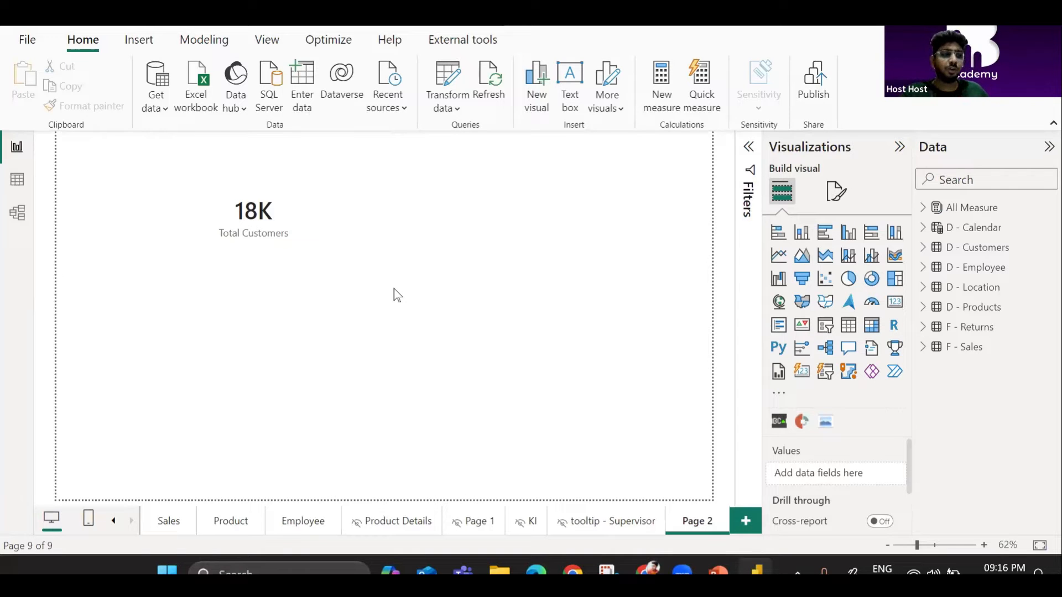
{"action": "left_click", "coordinate": [275, 236]}
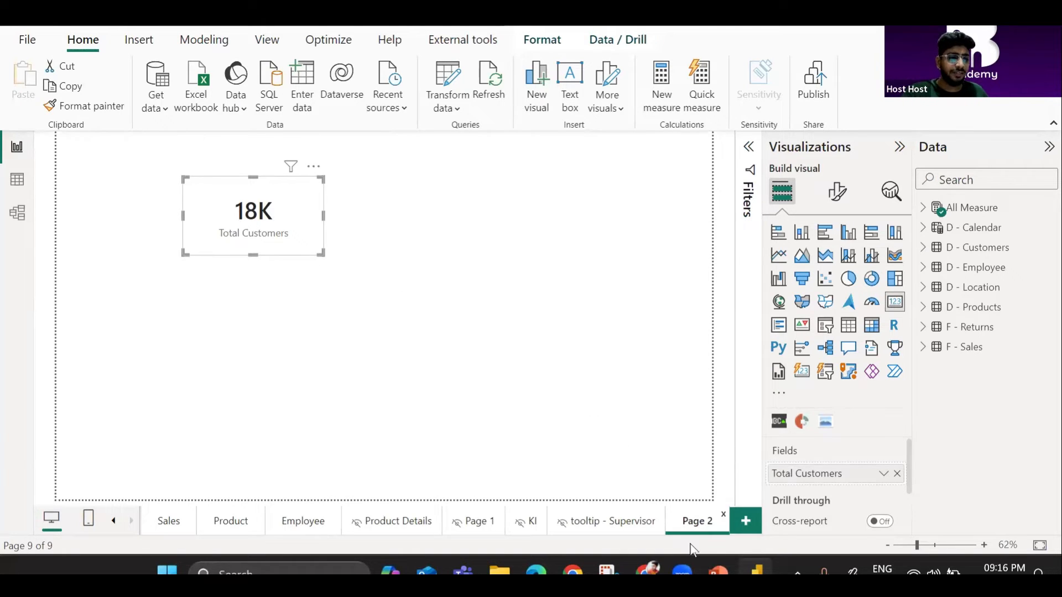
Switch to the PowerPoint slide show to check the Power BI Components slide, and return to Power BI Desktop.
{"action": "mouse_move", "coordinate": [718, 569]}
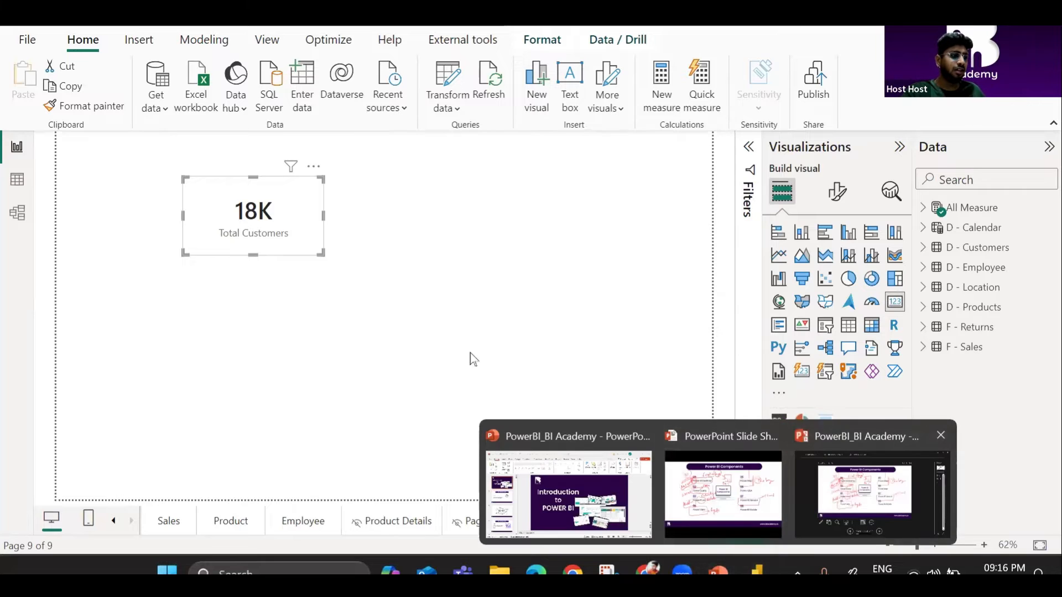
{"action": "left_click", "coordinate": [741, 498]}
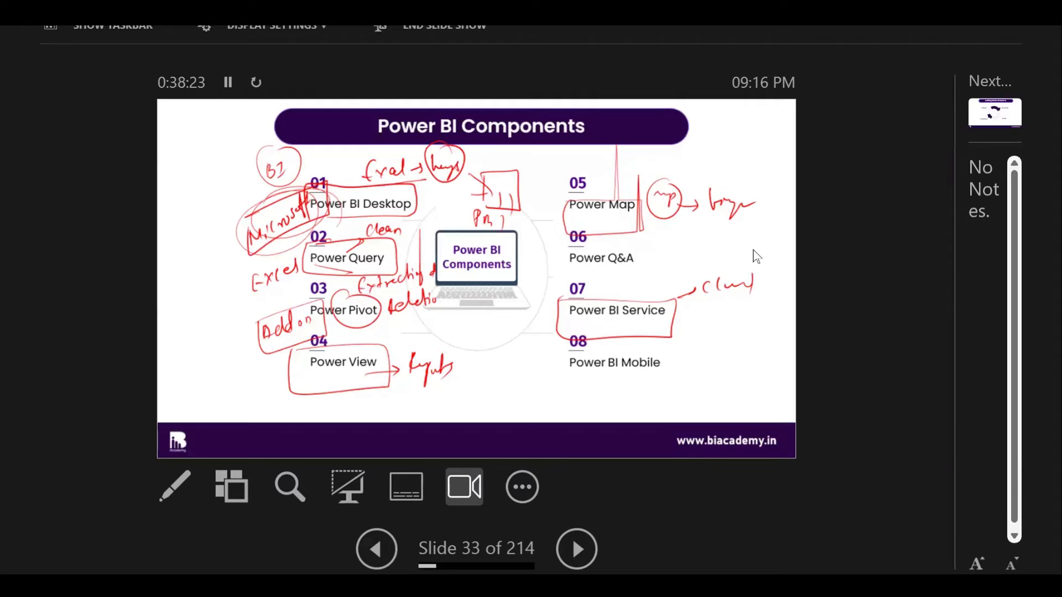
{"action": "key", "text": "super"}
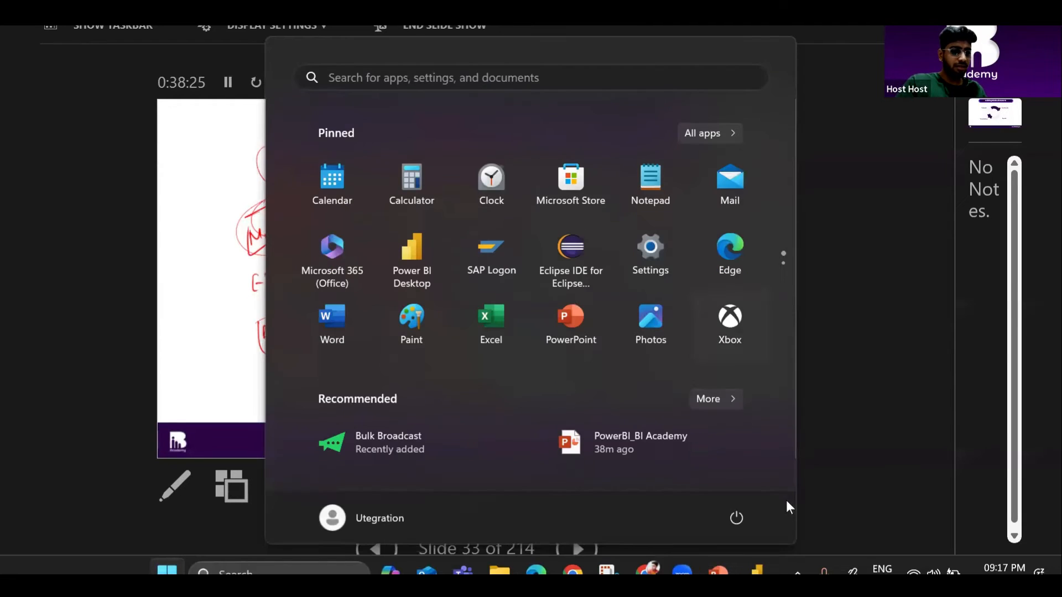
{"action": "left_click", "coordinate": [756, 571]}
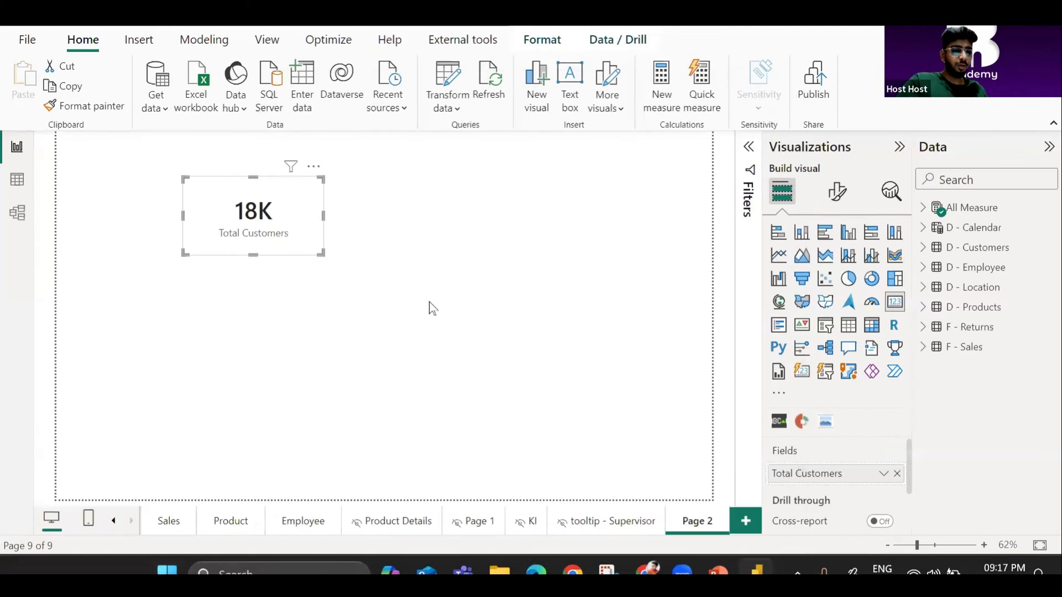
Replace the Total Customers card with an enlarged map visual that plots Country from the D - Location table.
{"action": "key", "text": "Delete"}
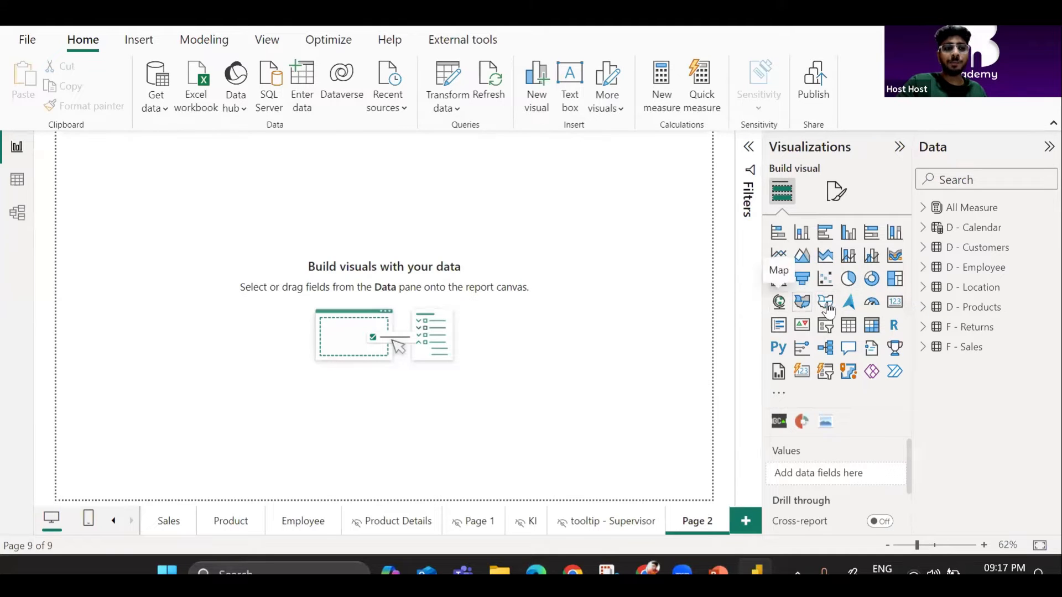
{"action": "left_click", "coordinate": [779, 302]}
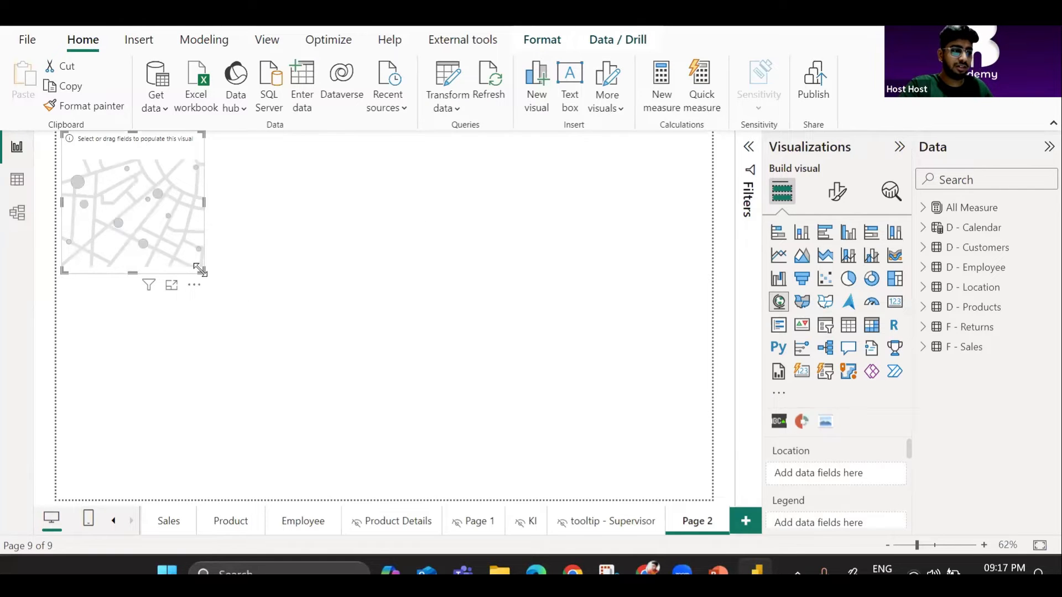
{"action": "left_click_drag", "start_coordinate": [200, 270], "coordinate": [421, 397]}
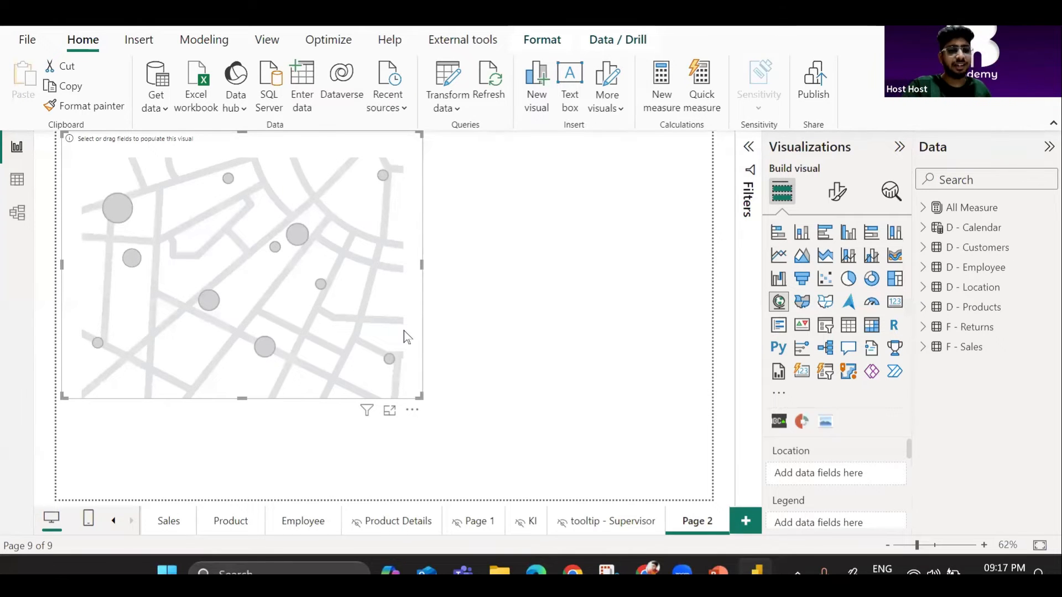
{"action": "left_click", "coordinate": [924, 288]}
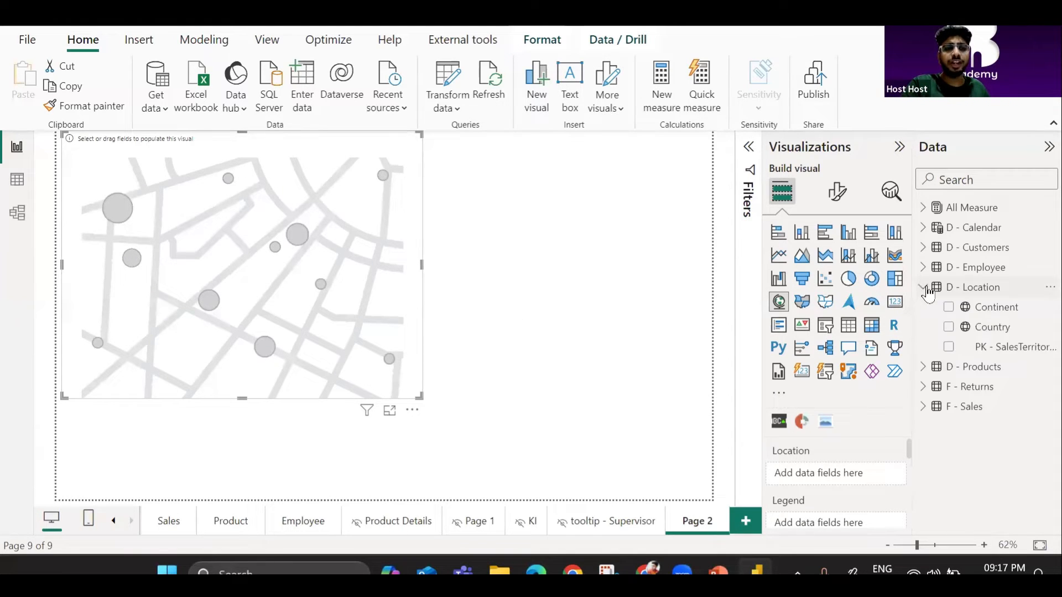
{"action": "left_click", "coordinate": [949, 327]}
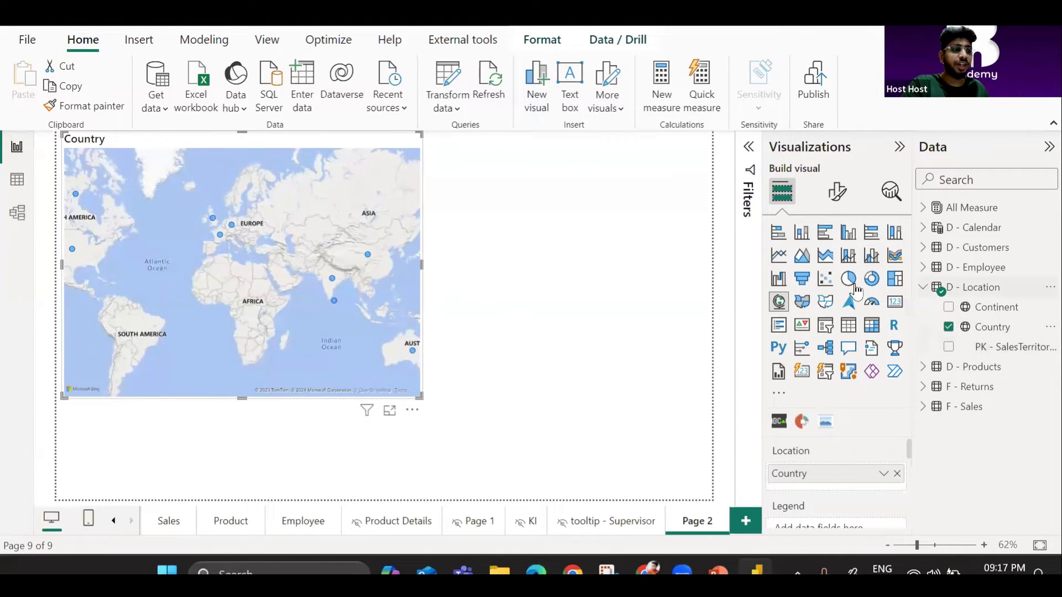
{"action": "left_click_drag", "start_coordinate": [420, 395], "coordinate": [595, 477]}
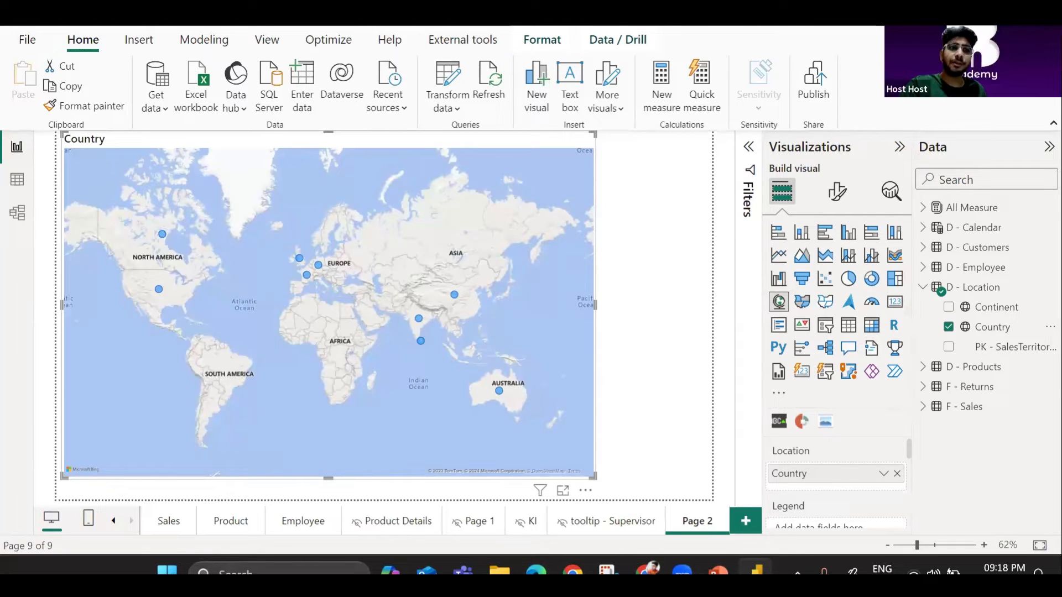
Switch to the PowerPoint slide show and advance to the Building Blocks of Power BI slide.
{"action": "key", "text": "alt+Tab"}
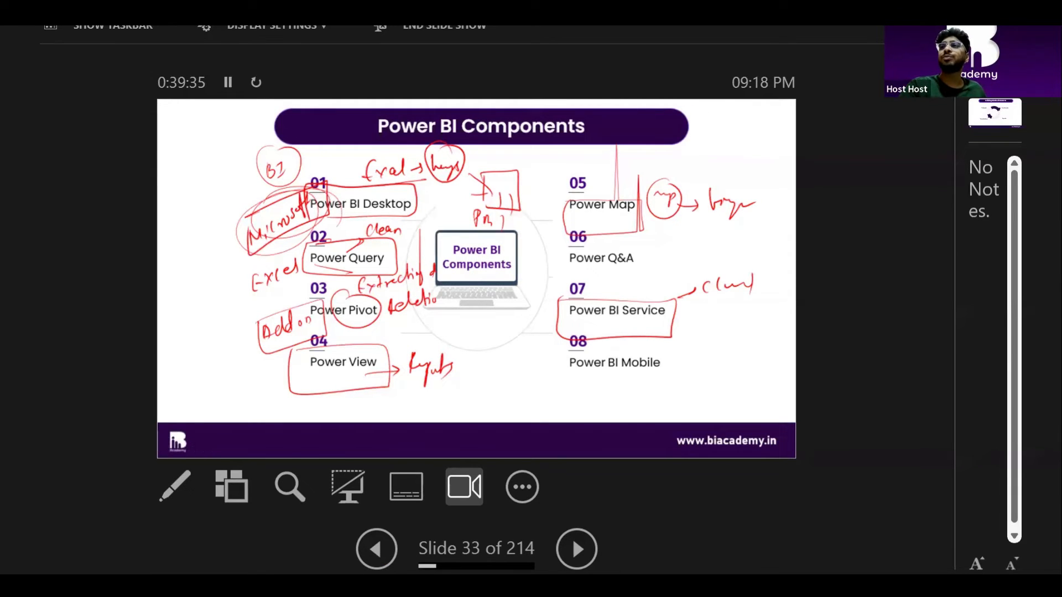
{"action": "key", "text": "Right"}
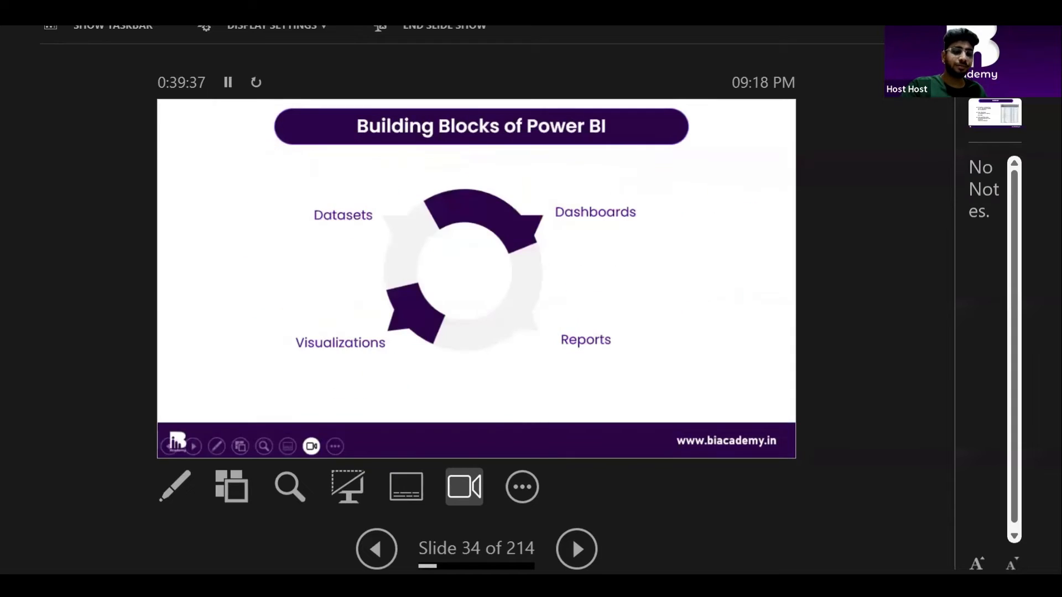
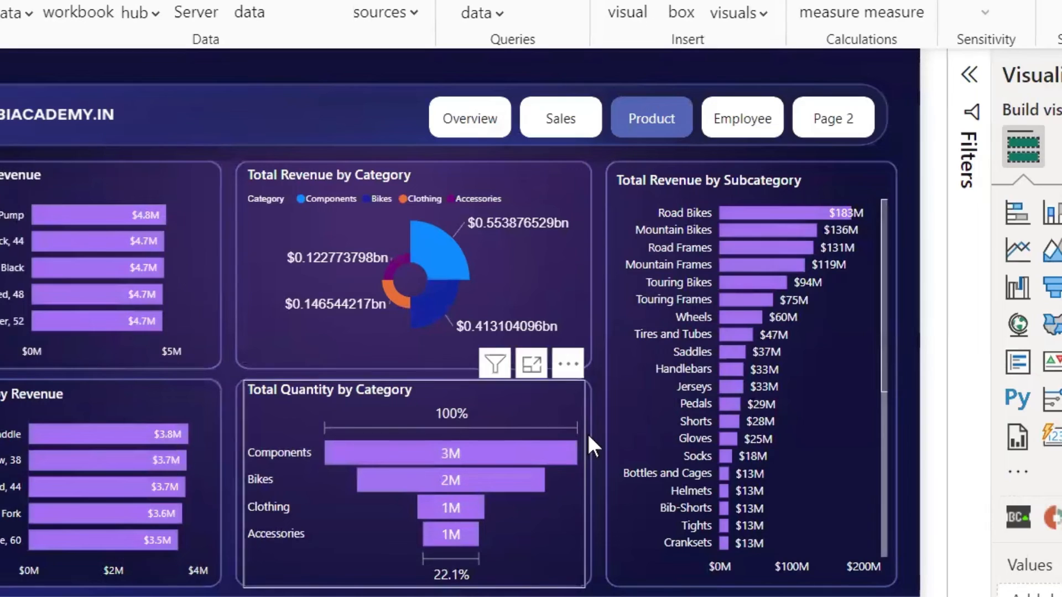
Open a blank report page and place an empty stacked bar chart, stacked column chart and clustered column chart on it.
{"action": "left_click", "coordinate": [885, 596]}
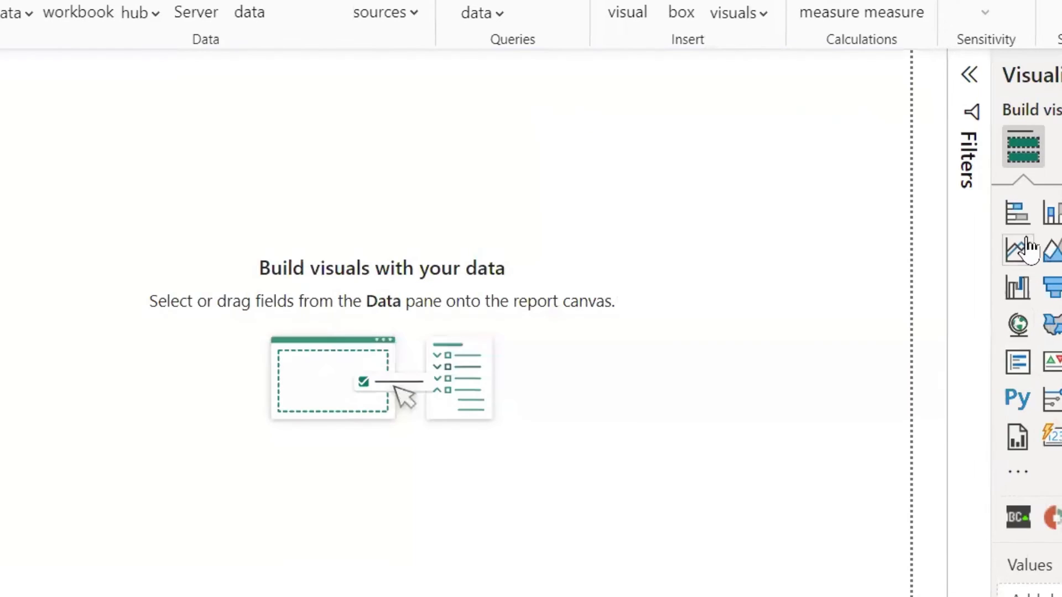
{"action": "left_click", "coordinate": [1017, 211]}
{"action": "left_click", "coordinate": [735, 366]}
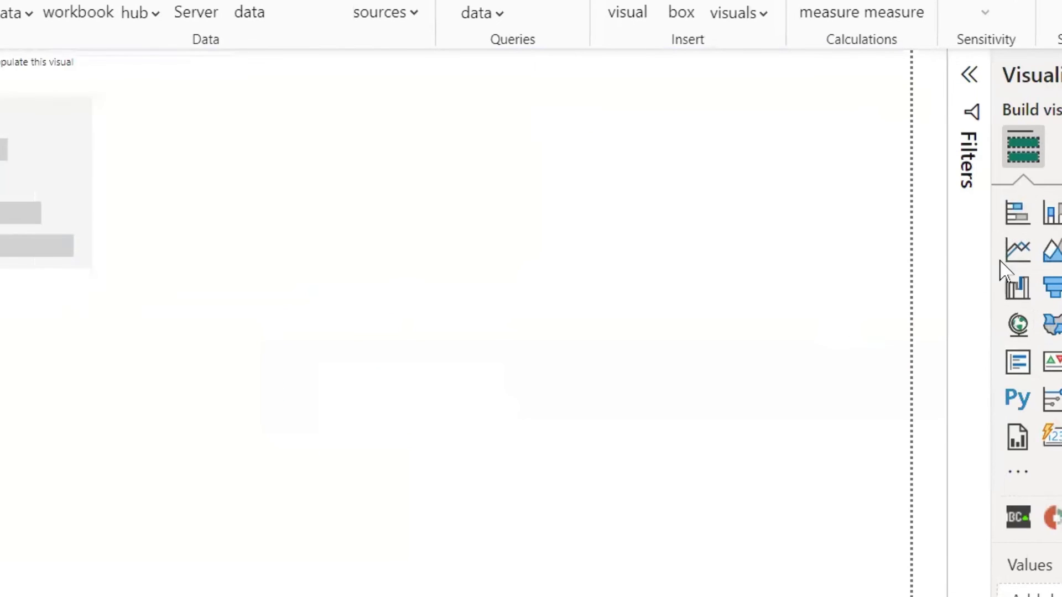
{"action": "left_click", "coordinate": [1051, 213]}
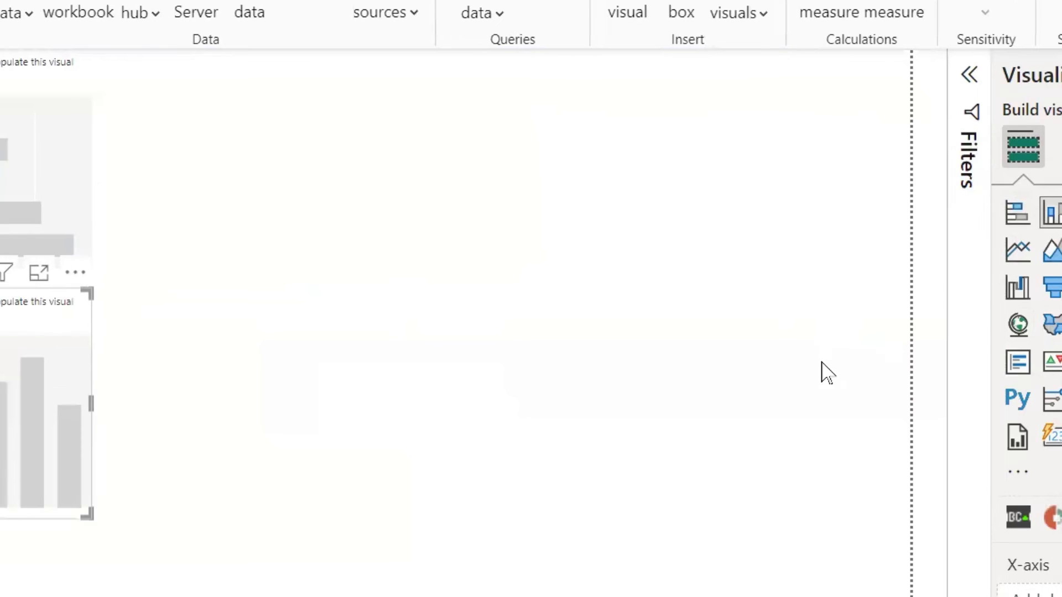
{"action": "left_click", "coordinate": [827, 373]}
{"action": "left_click", "coordinate": [1051, 212]}
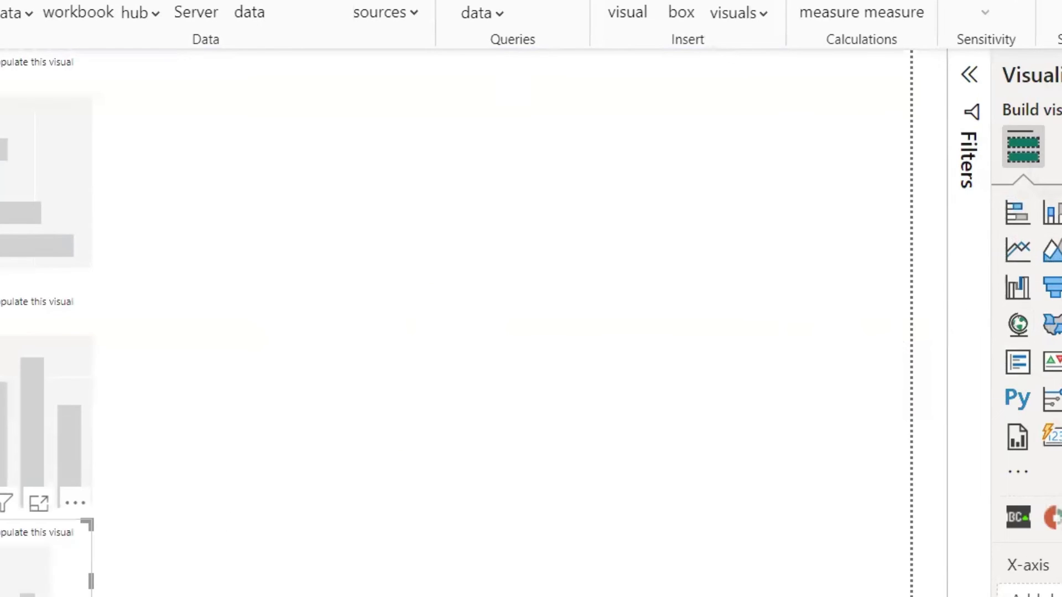
Move the clustered column chart beside the other two empty charts and enlarge it near the top of the page.
{"action": "left_click_drag", "start_coordinate": [58, 589], "coordinate": [356, 234]}
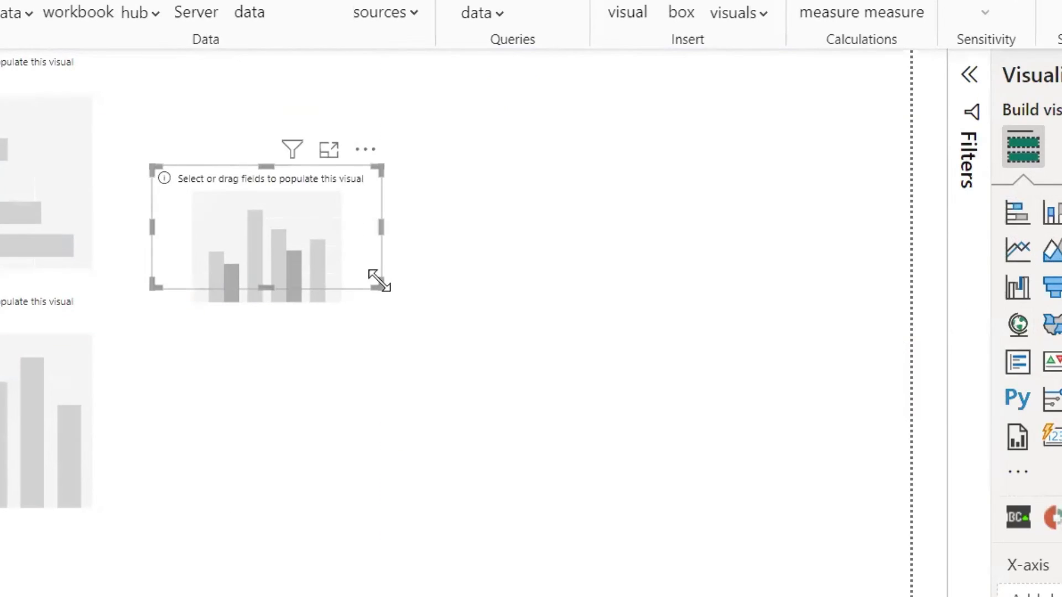
{"action": "left_click_drag", "start_coordinate": [379, 282], "coordinate": [591, 389]}
{"action": "left_click_drag", "start_coordinate": [429, 244], "coordinate": [416, 146]}
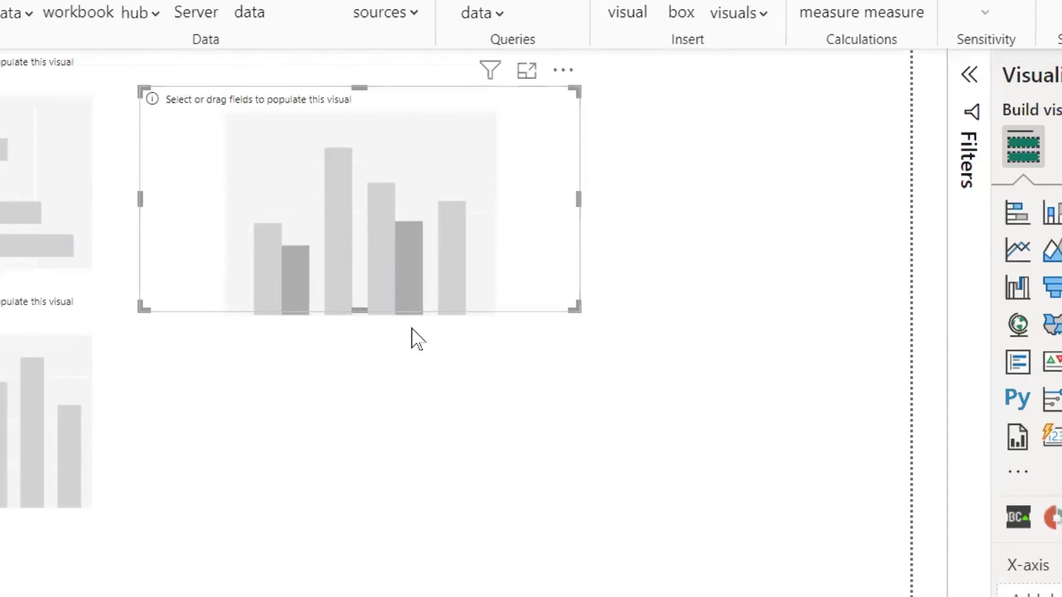
{"action": "left_click", "coordinate": [548, 510]}
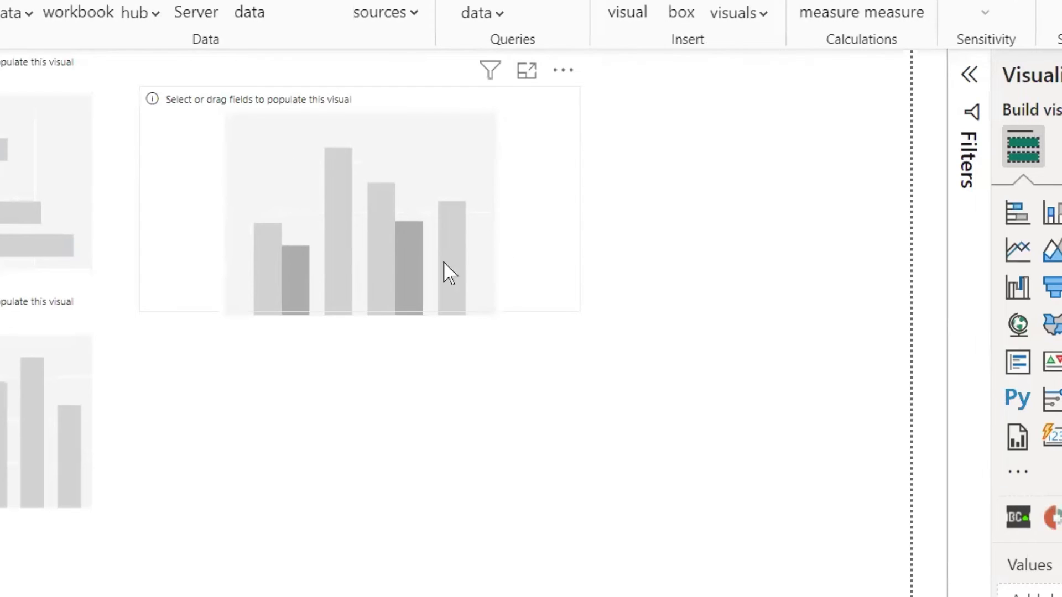
{"action": "left_click", "coordinate": [352, 209]}
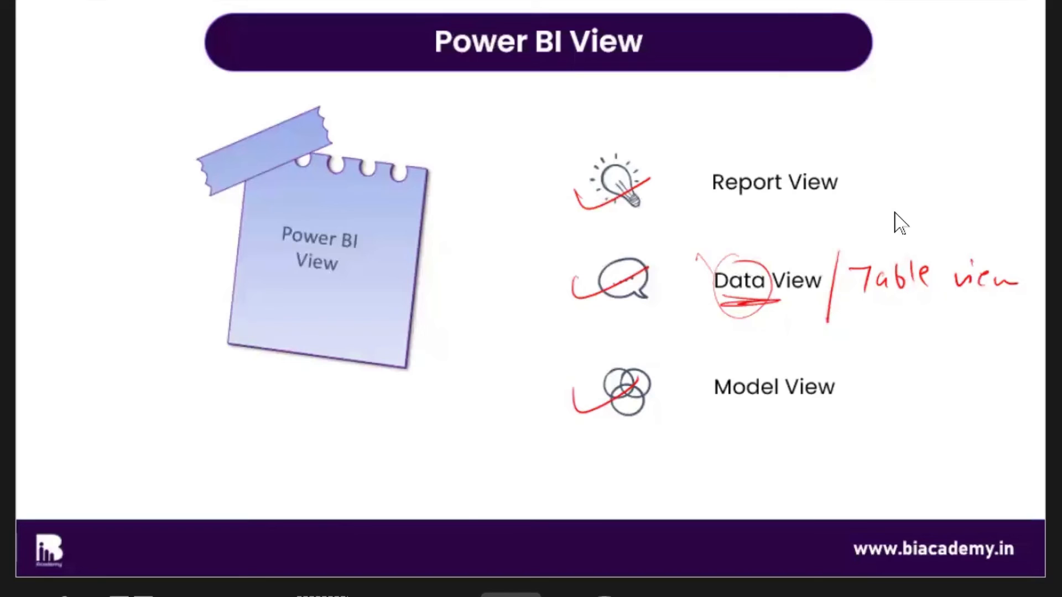
Switch from the slide show to Power BI Desktop and examine the customer table's rows in table view, including the Full Name column.
{"action": "key", "text": "super"}
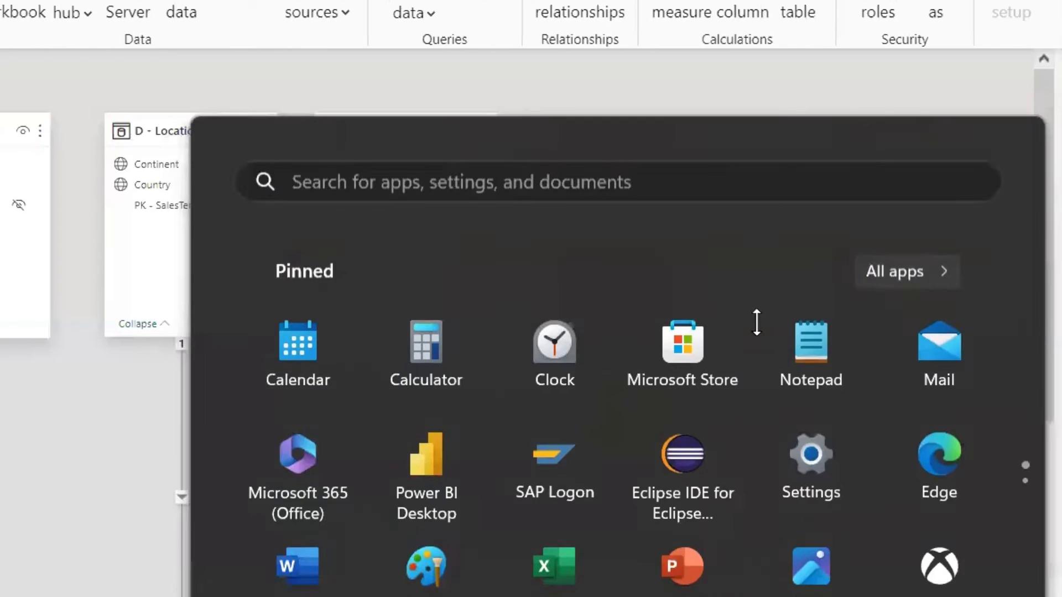
{"action": "key", "text": "Escape"}
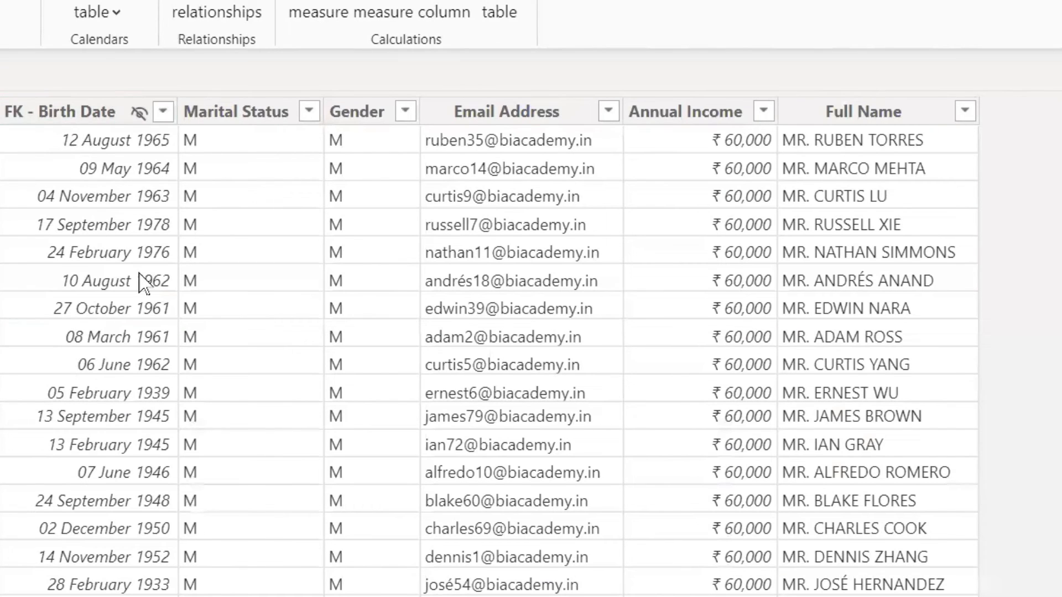
{"action": "scroll", "coordinate": [738, 368], "scroll_direction": "down", "scroll_amount": 8}
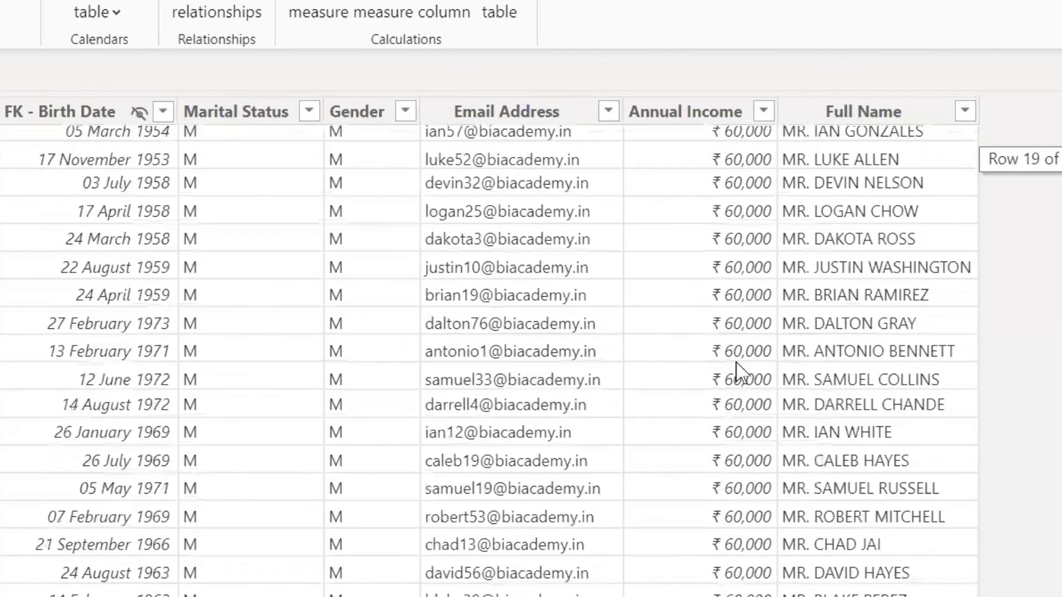
{"action": "scroll", "coordinate": [731, 368], "scroll_direction": "up", "scroll_amount": 3}
{"action": "scroll", "coordinate": [705, 370], "scroll_direction": "up", "scroll_amount": 5}
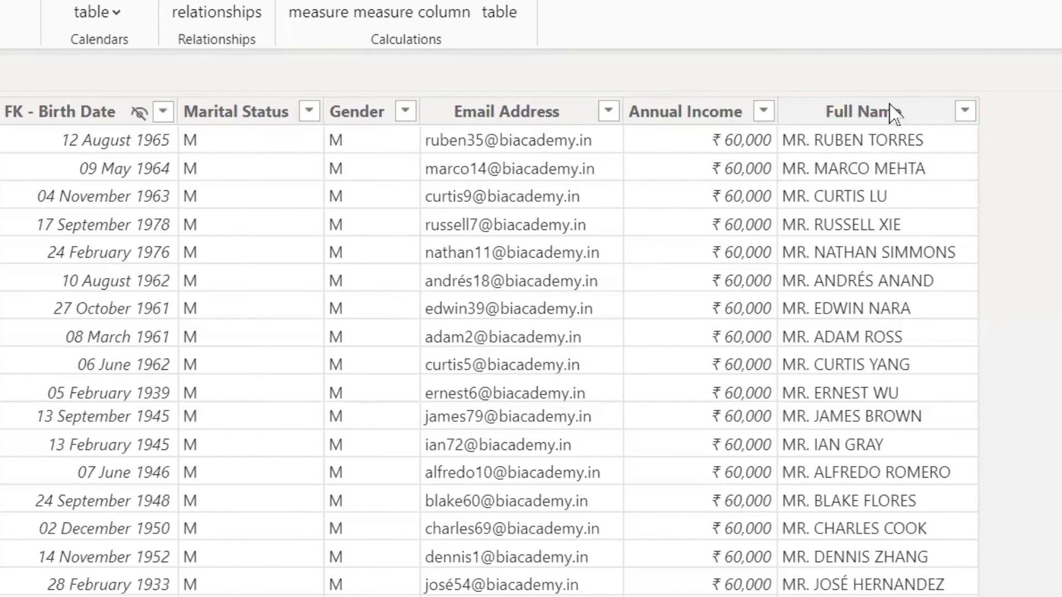
{"action": "left_click", "coordinate": [873, 112]}
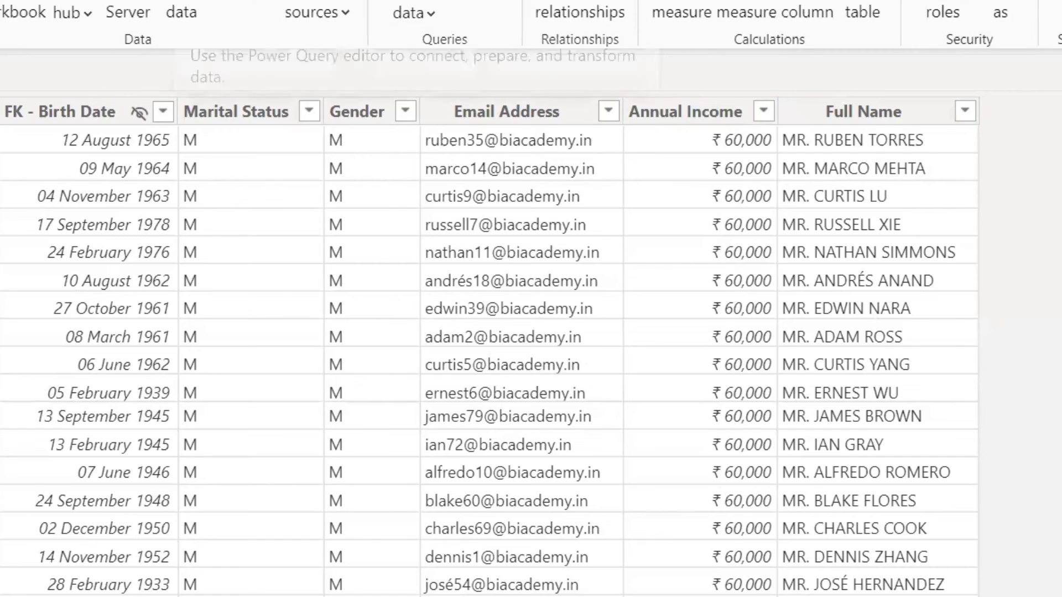
Open the Power Query Editor to view the D - Customers query and close it again.
{"action": "left_click", "coordinate": [414, 2]}
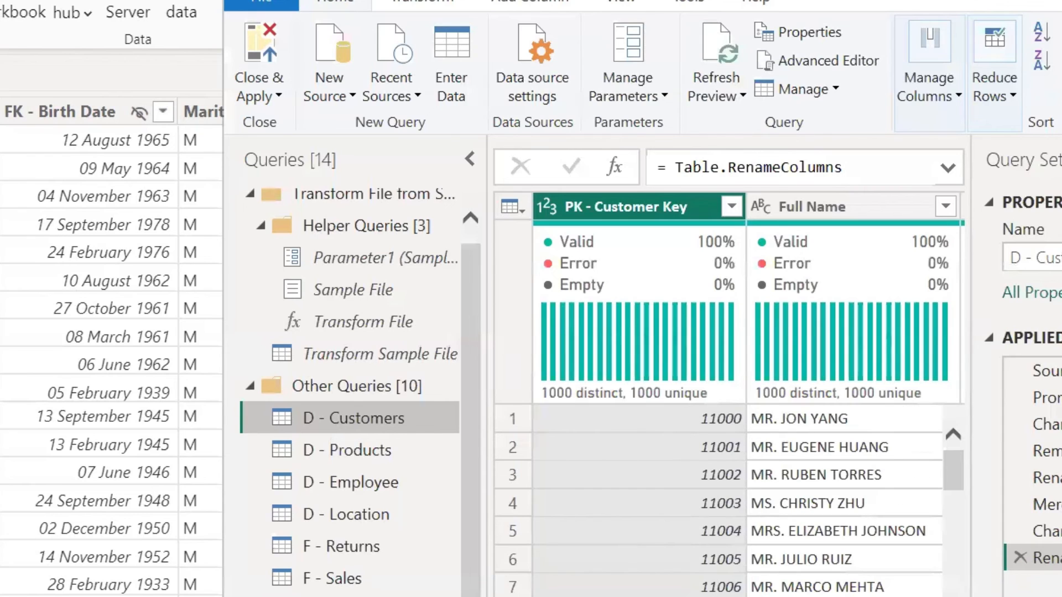
{"action": "key", "text": "alt+F4"}
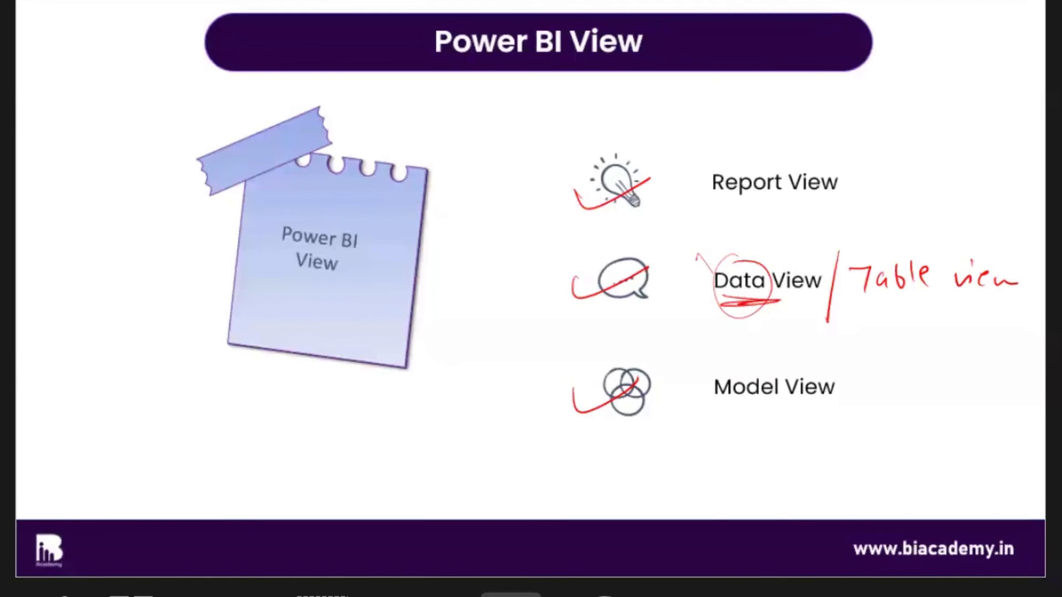
Advance the slide show to the Power BI Flow slide and handwrite a red pen note beneath its title.
{"action": "key", "text": "Right"}
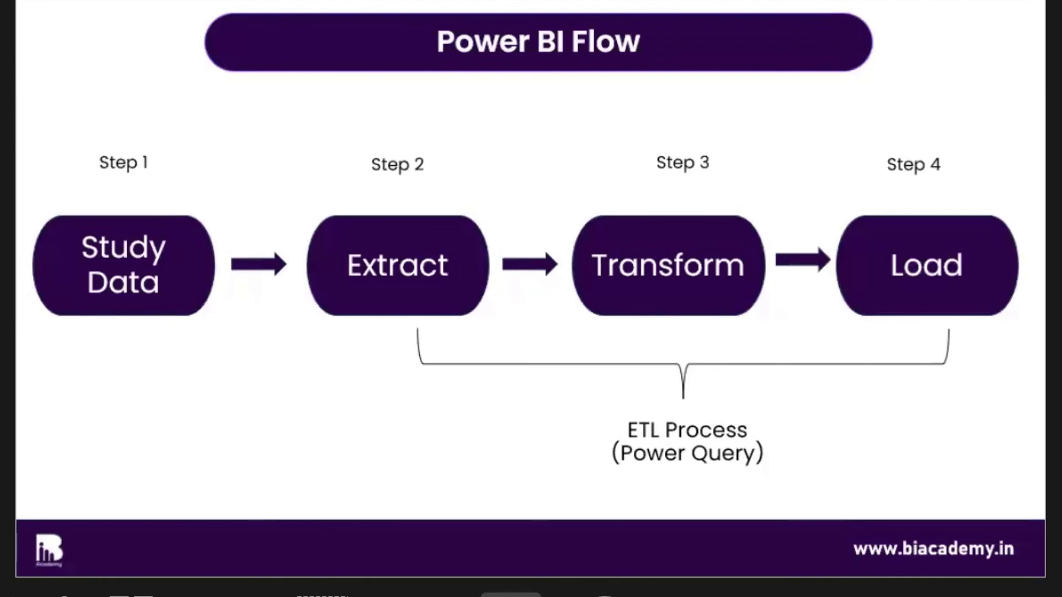
{"action": "mouse_move", "coordinate": [253, 94]}
{"action": "left_mouse_down"}
{"action": "mouse_move", "coordinate": [248, 121]}
{"action": "mouse_move", "coordinate": [268, 91]}
{"action": "left_mouse_up"}
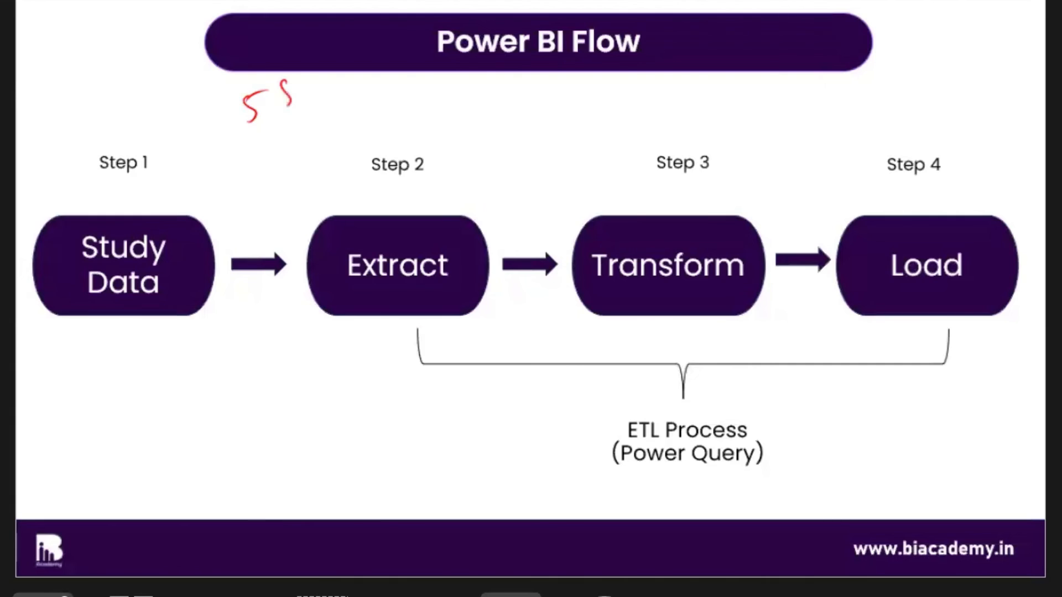